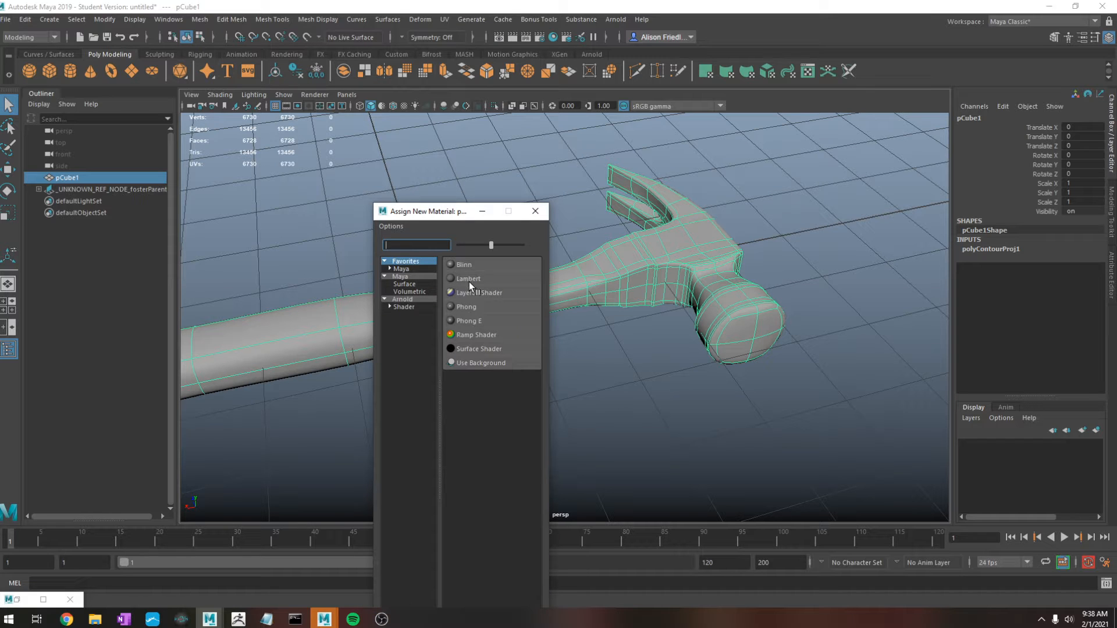
Assign a new Lambert material to the hammer and load UV_Checker_Texture.png as its color file texture.
{"action": "left_click", "coordinate": [464, 278]}
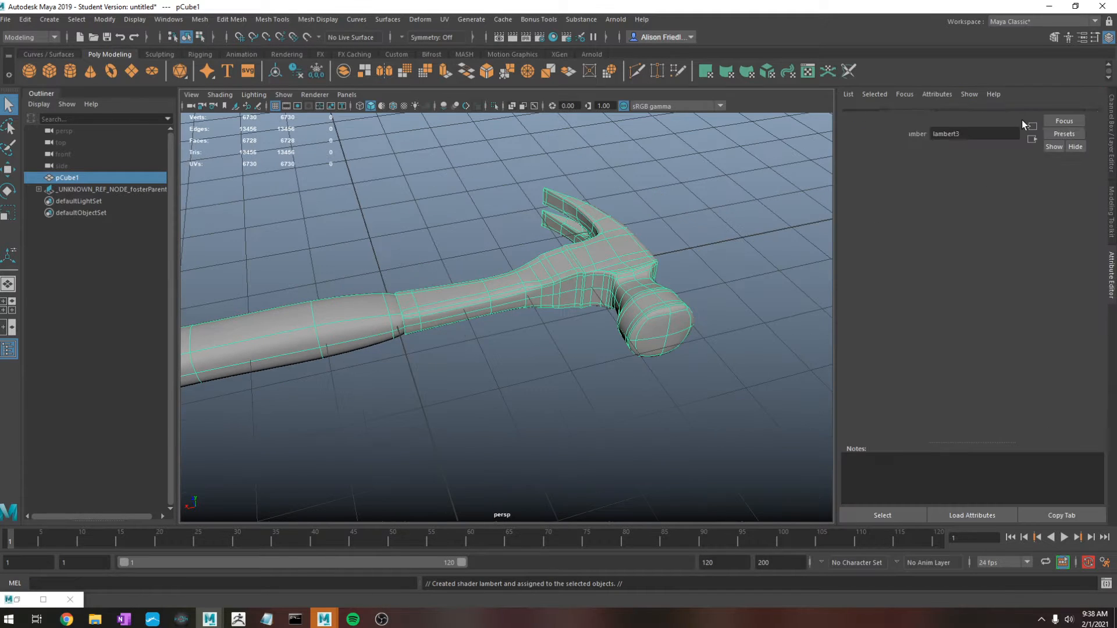
{"action": "left_click", "coordinate": [1079, 246]}
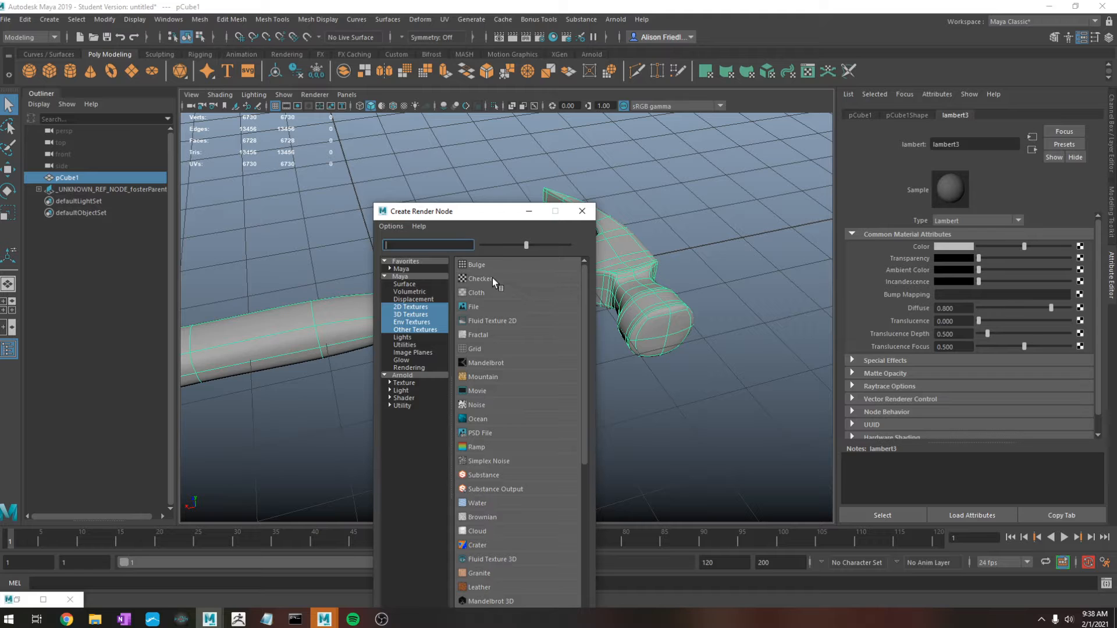
{"action": "left_click", "coordinate": [473, 308]}
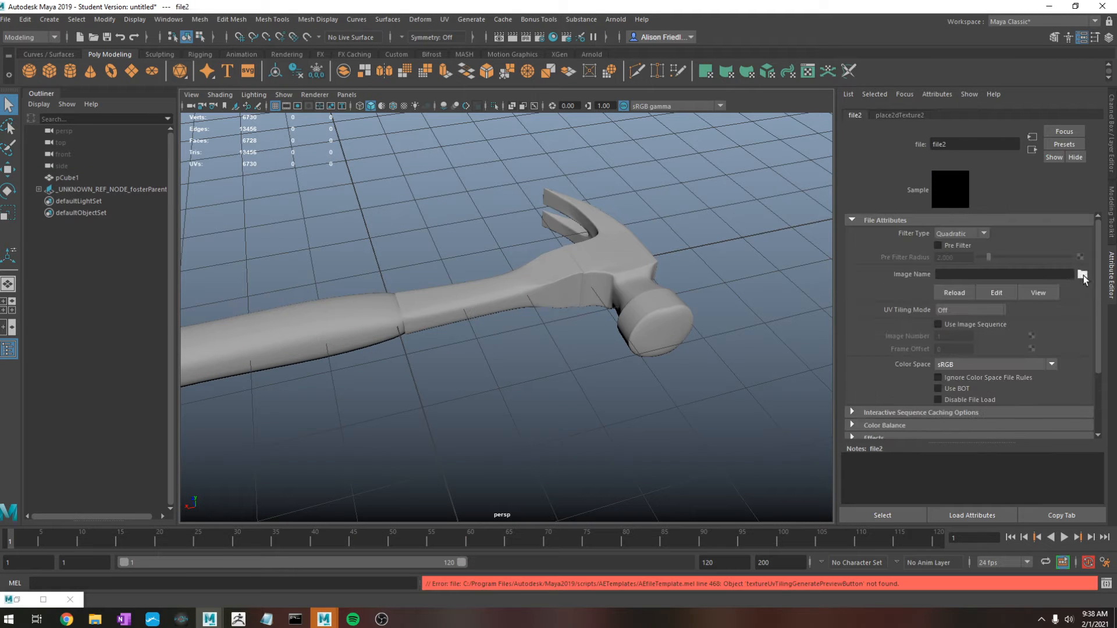
{"action": "left_click", "coordinate": [1082, 274]}
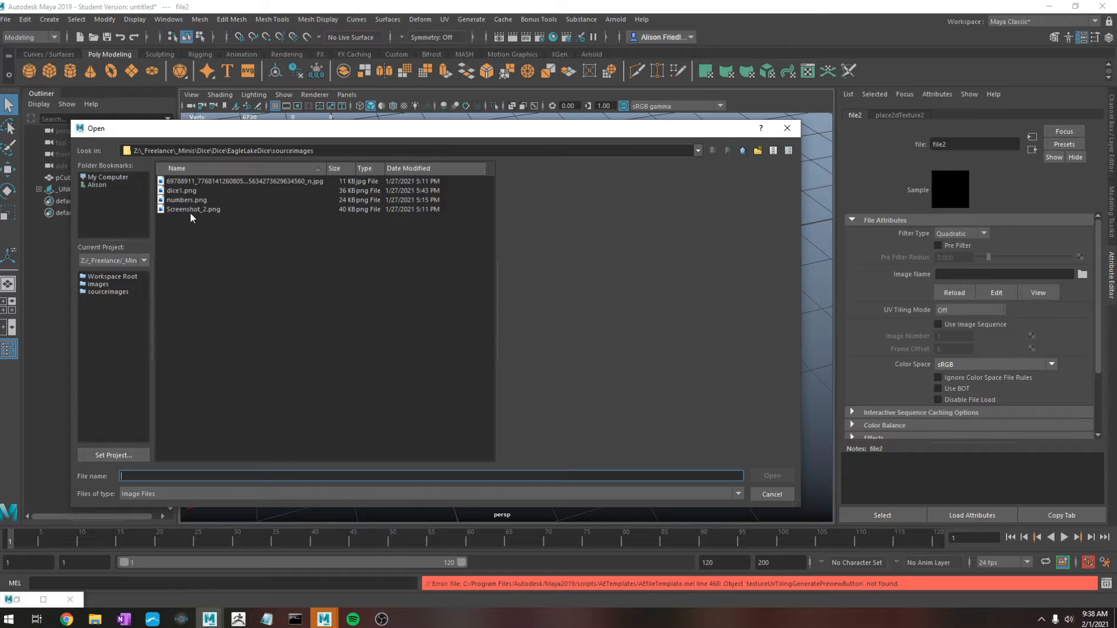
{"action": "left_click_drag", "start_coordinate": [210, 129], "coordinate": [0, 163]}
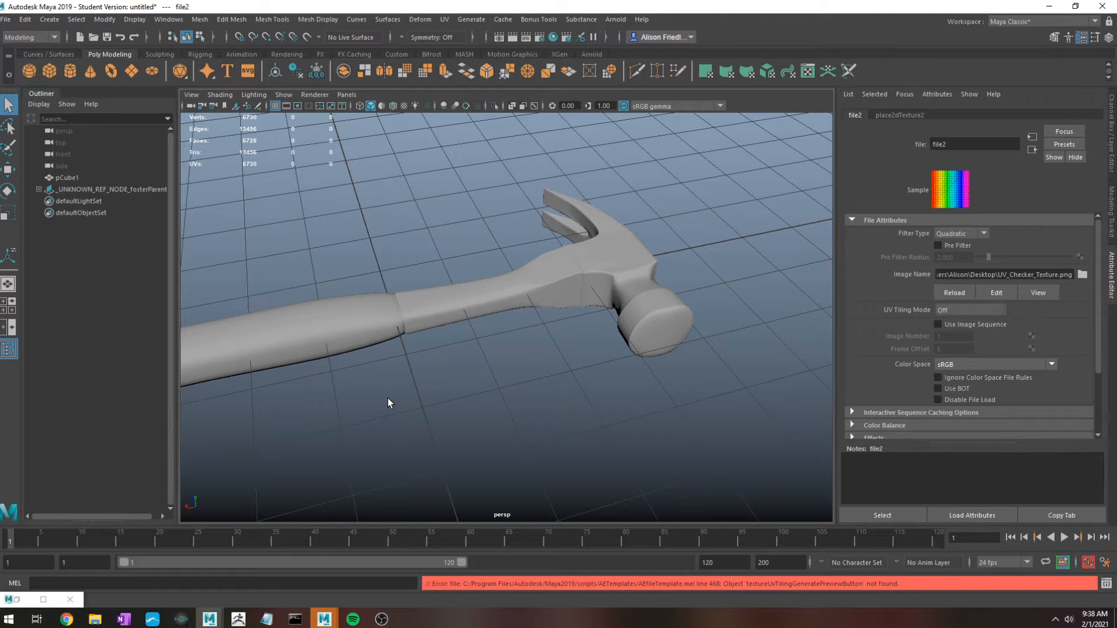
Turn on textured display and inspect the checker pattern along the whole hammer.
{"action": "key", "text": "6"}
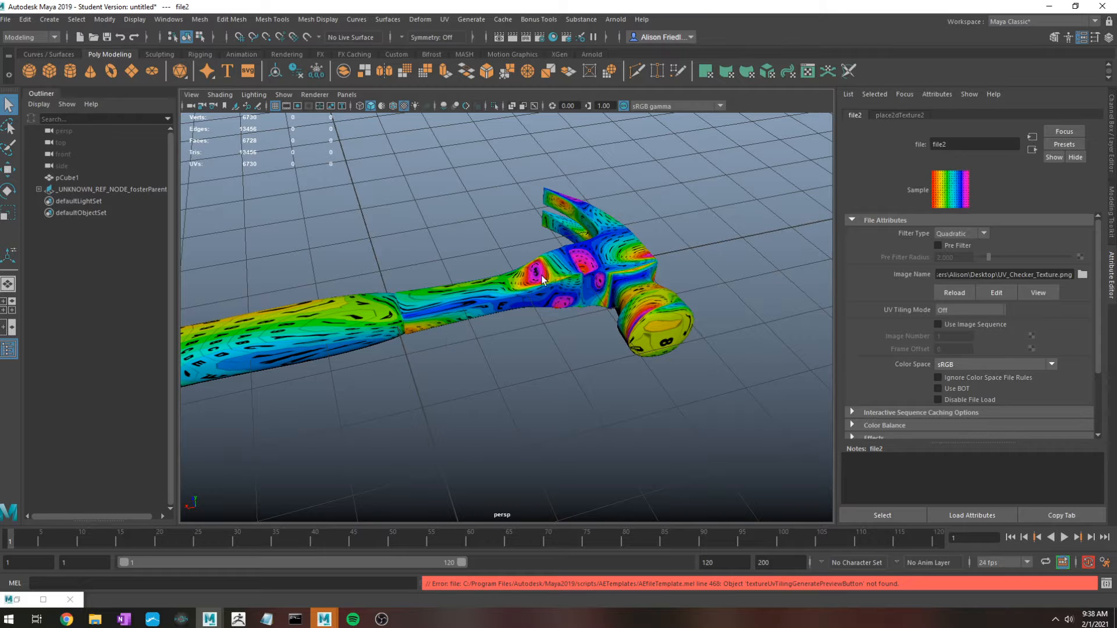
{"action": "left_click_drag", "start_coordinate": [491, 302], "coordinate": [523, 352], "text": "alt"}
{"action": "right_click_drag", "start_coordinate": [523, 352], "coordinate": [549, 350], "text": "alt"}
{"action": "middle_click_drag", "start_coordinate": [550, 350], "coordinate": [603, 331], "text": "alt"}
{"action": "scroll", "coordinate": [602, 331], "scroll_direction": "down", "scroll_amount": 4}
{"action": "left_click_drag", "start_coordinate": [559, 311], "coordinate": [525, 280], "text": "alt"}
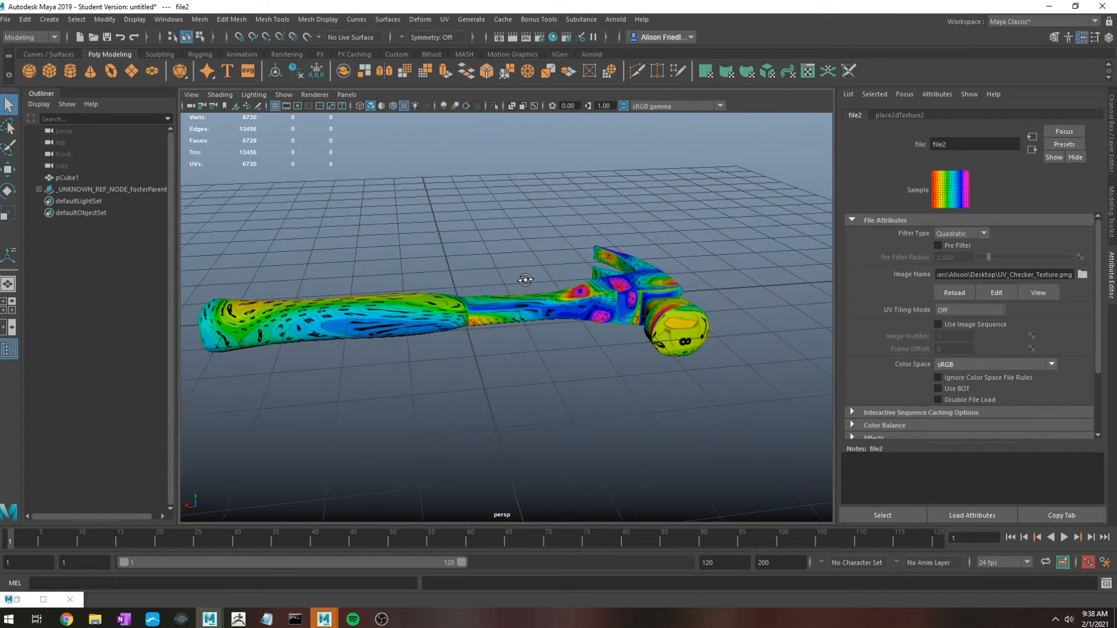
Open the UV Editor for the hammer and apply a planar UV projection to the whole mesh.
{"action": "left_click", "coordinate": [525, 308]}
{"action": "left_click", "coordinate": [807, 71]}
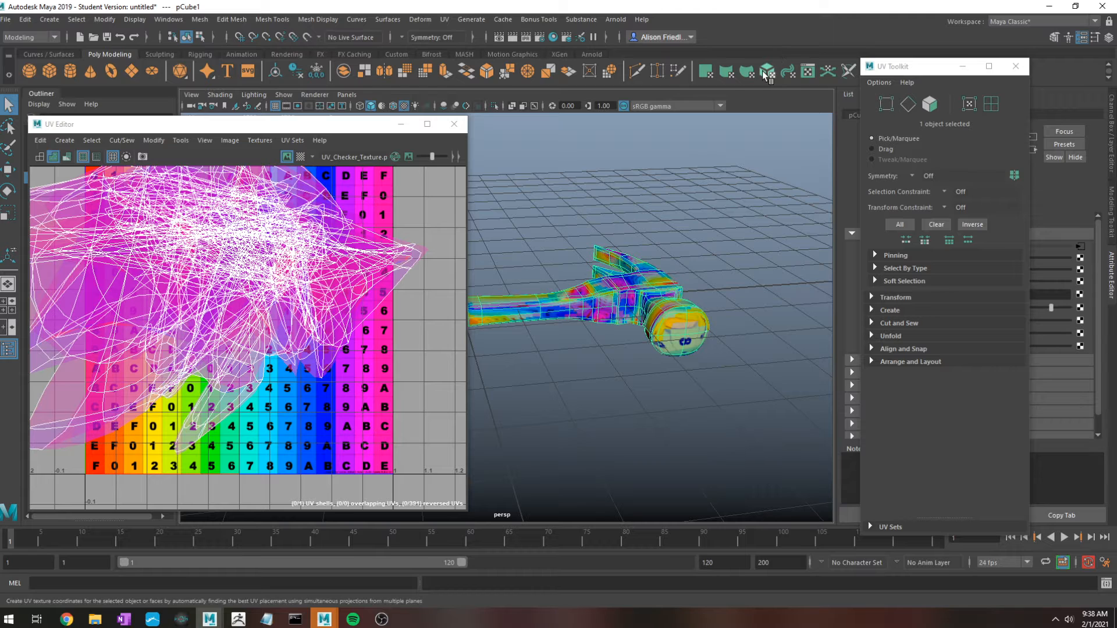
{"action": "left_click", "coordinate": [706, 71]}
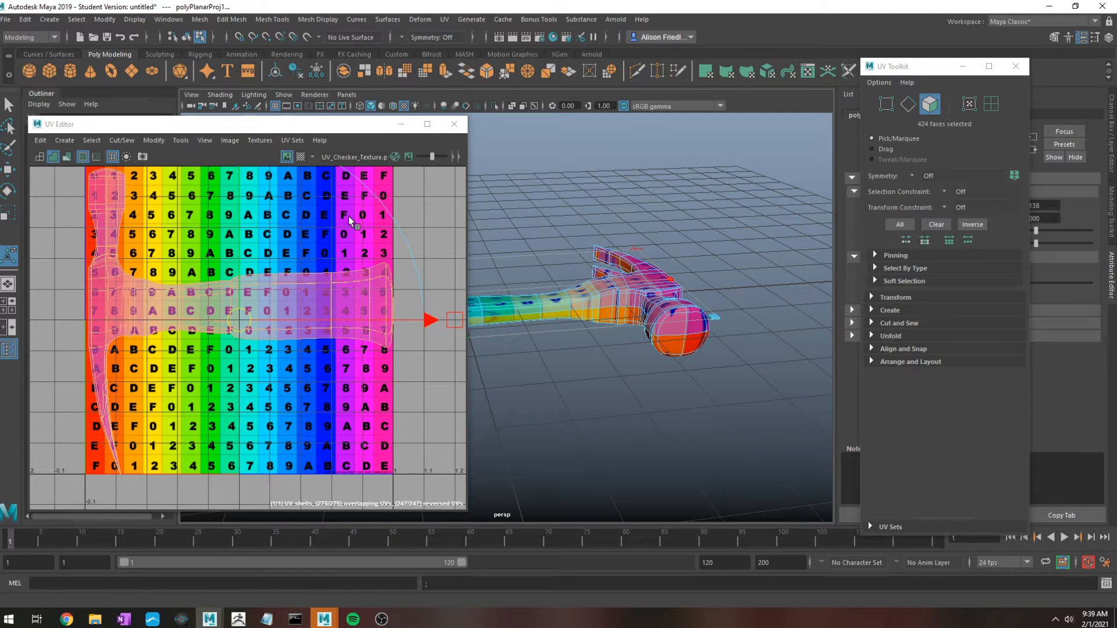
{"action": "left_click", "coordinate": [962, 66]}
{"action": "key", "text": "q"}
{"action": "left_click", "coordinate": [669, 408]}
Cut the UVs along the edge loop where the grip meets the hammer's neck.
{"action": "scroll", "coordinate": [648, 324], "scroll_direction": "up", "scroll_amount": 6}
{"action": "left_click_drag", "start_coordinate": [616, 325], "coordinate": [686, 322], "text": "alt"}
{"action": "scroll", "coordinate": [711, 319], "scroll_direction": "up", "scroll_amount": 2}
{"action": "scroll", "coordinate": [711, 318], "scroll_direction": "up", "scroll_amount": 3}
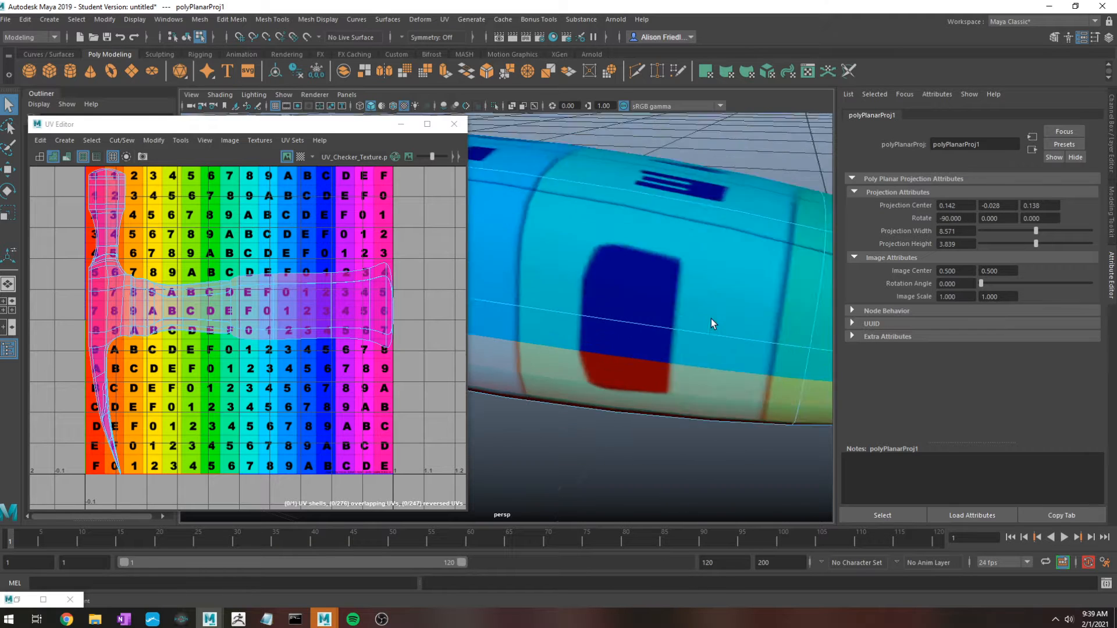
{"action": "middle_click_drag", "start_coordinate": [767, 336], "coordinate": [677, 303], "text": "alt"}
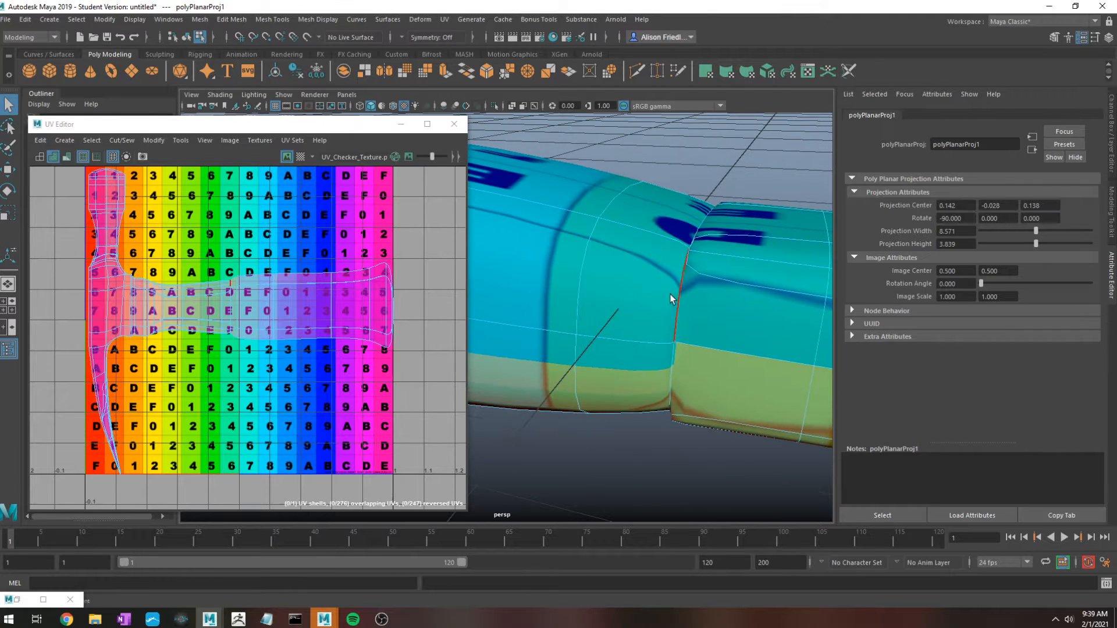
{"action": "left_click", "coordinate": [676, 296]}
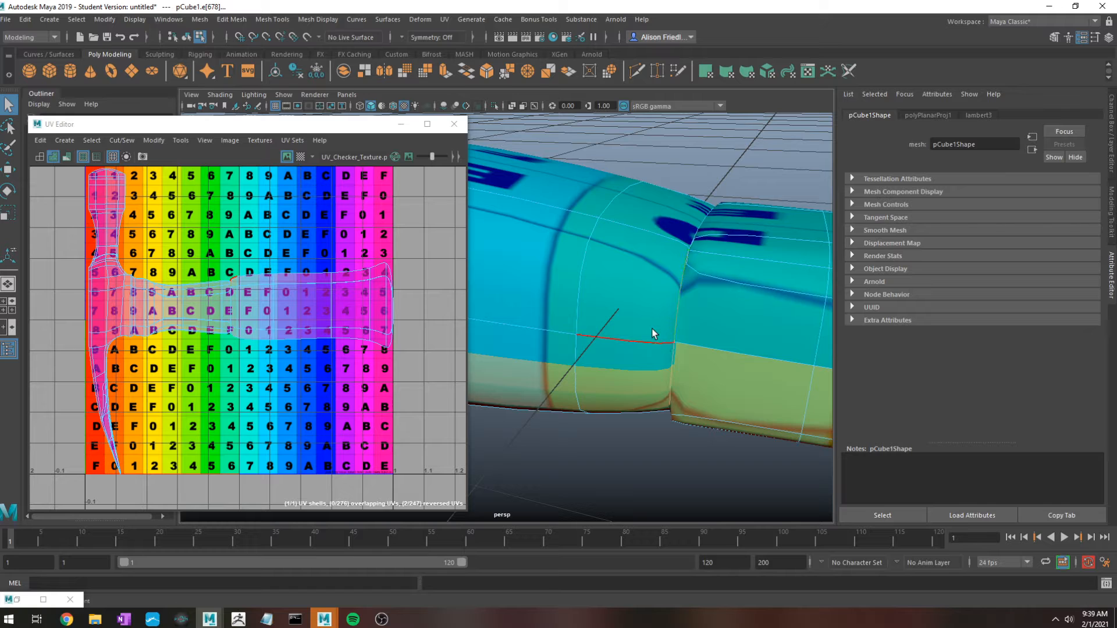
{"action": "key", "text": "4"}
{"action": "left_click", "coordinate": [704, 228]}
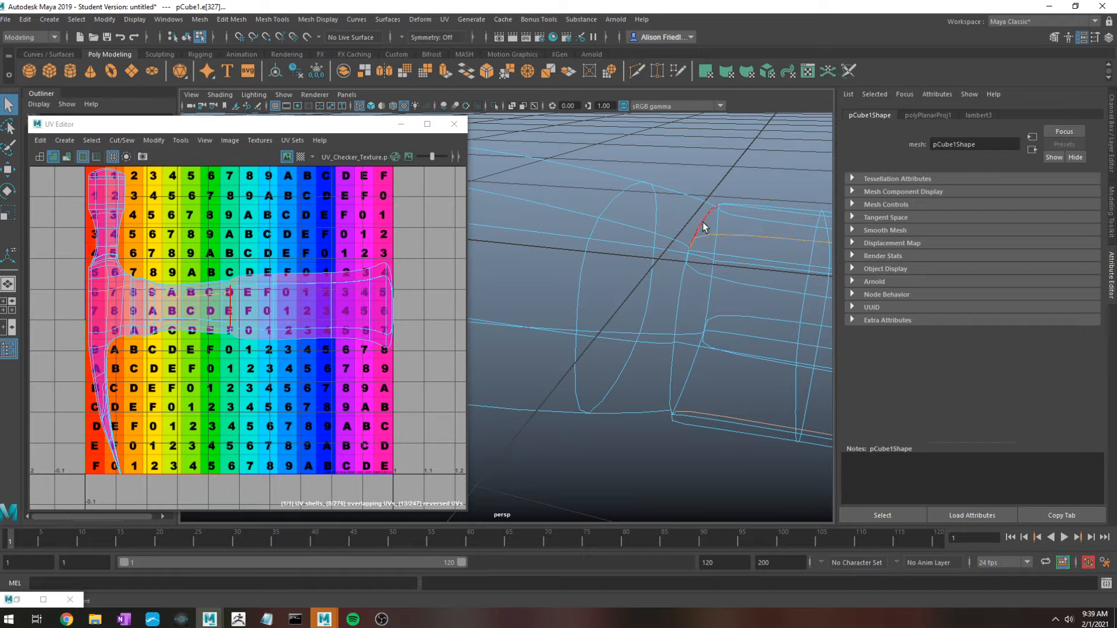
{"action": "left_click", "coordinate": [706, 300]}
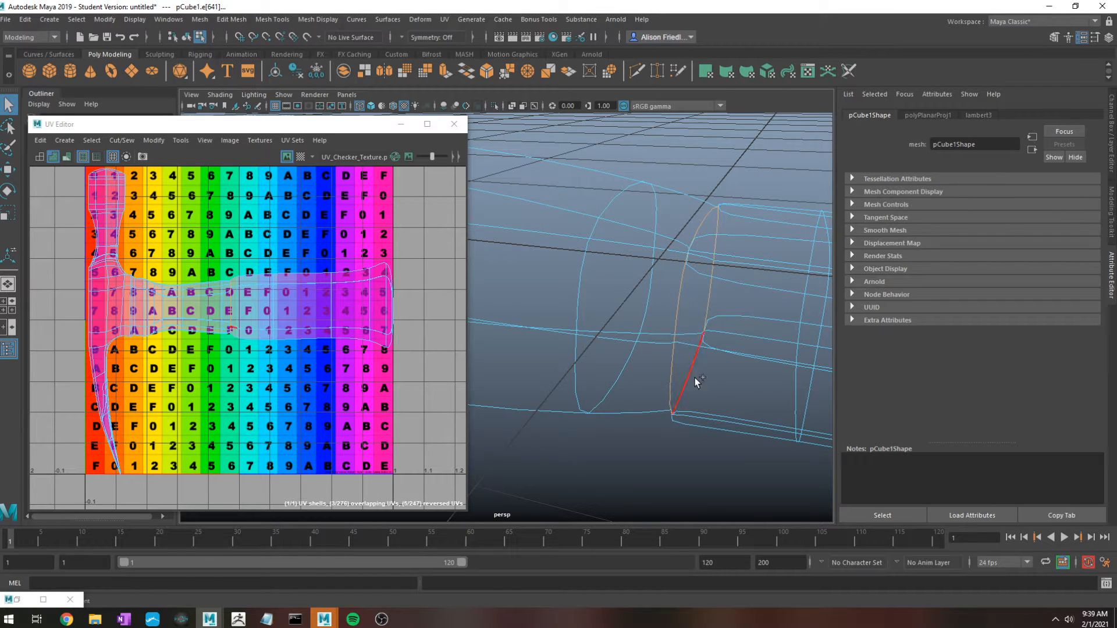
{"action": "left_click", "coordinate": [631, 335]}
{"action": "right_click_drag", "start_coordinate": [286, 299], "coordinate": [336, 434]}
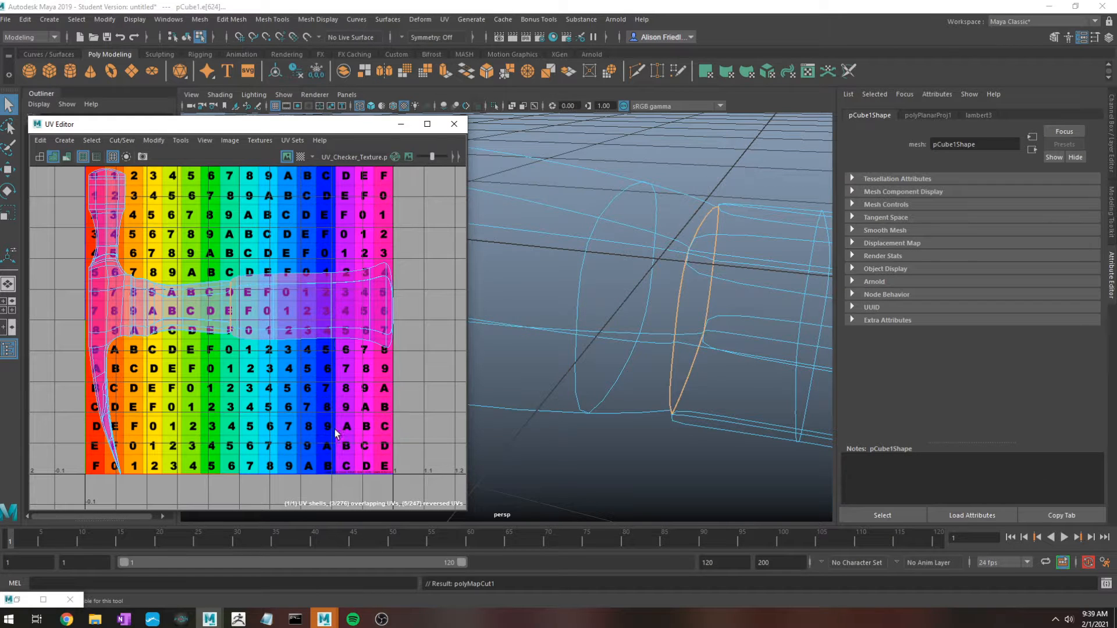
Cut the grip's UVs along its lengthwise side edges and butt end, leaving the edges beyond the neck joint out of the selection.
{"action": "key", "text": "5"}
{"action": "scroll", "coordinate": [700, 416], "scroll_direction": "down", "scroll_amount": 5}
{"action": "middle_click_drag", "start_coordinate": [657, 428], "coordinate": [1041, 494], "text": "alt"}
{"action": "scroll", "coordinate": [546, 366], "scroll_direction": "down", "scroll_amount": 2}
{"action": "left_click_drag", "start_coordinate": [547, 365], "coordinate": [577, 309], "text": "alt"}
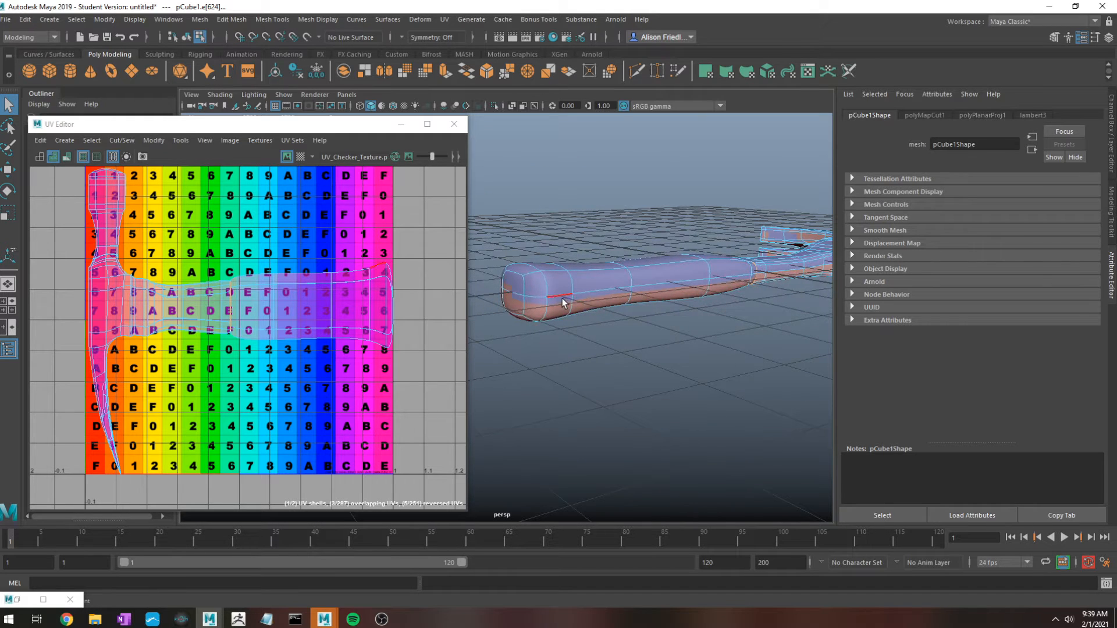
{"action": "double_click", "coordinate": [562, 298]}
{"action": "key", "text": "1"}
{"action": "left_click_drag", "start_coordinate": [502, 291], "coordinate": [529, 352], "text": "alt"}
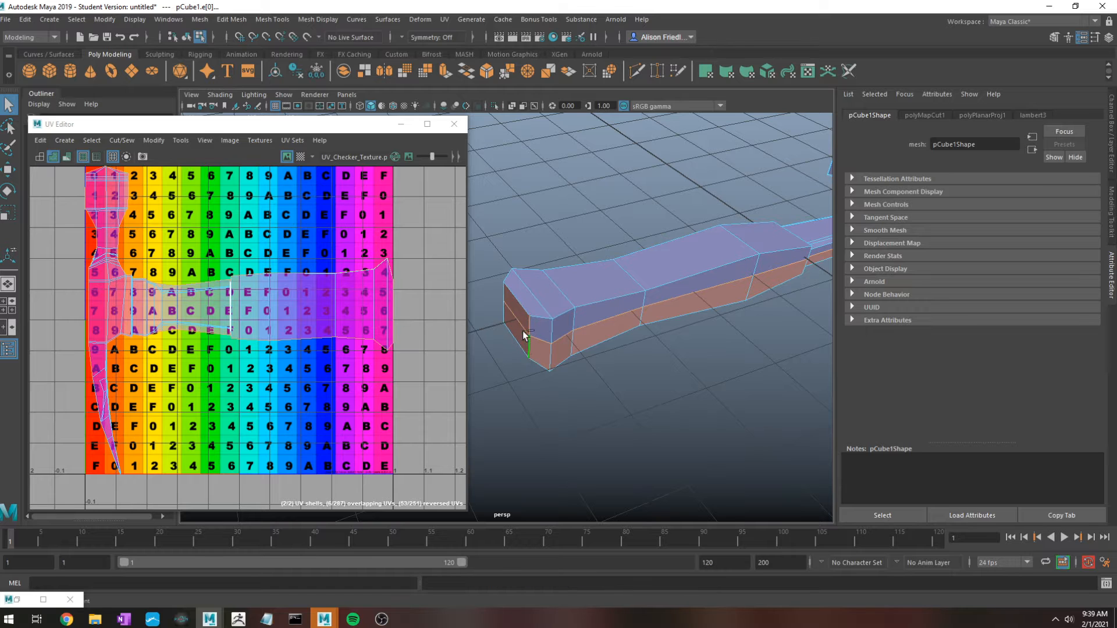
{"action": "left_click", "coordinate": [521, 326]}
{"action": "left_click_drag", "start_coordinate": [658, 324], "coordinate": [728, 428], "text": "alt"}
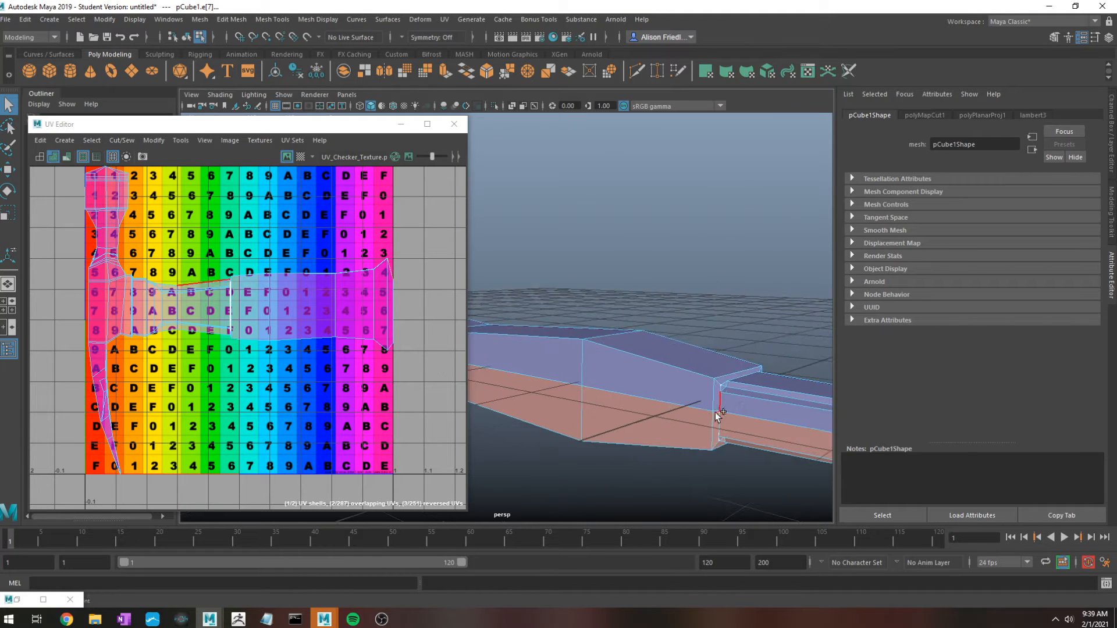
{"action": "left_click", "coordinate": [715, 414]}
{"action": "left_click", "coordinate": [738, 413]}
{"action": "scroll", "coordinate": [735, 459], "scroll_direction": "down", "scroll_amount": 5}
{"action": "key", "text": "4"}
{"action": "left_click_drag", "start_coordinate": [608, 315], "coordinate": [608, 378], "text": "alt"}
{"action": "scroll", "coordinate": [608, 326], "scroll_direction": "up", "scroll_amount": 5}
{"action": "middle_click_drag", "start_coordinate": [581, 326], "coordinate": [669, 331], "text": "alt"}
{"action": "left_click_drag", "start_coordinate": [579, 291], "coordinate": [695, 346], "text": "ctrl"}
{"action": "right_click_drag", "start_coordinate": [277, 305], "coordinate": [343, 444]}
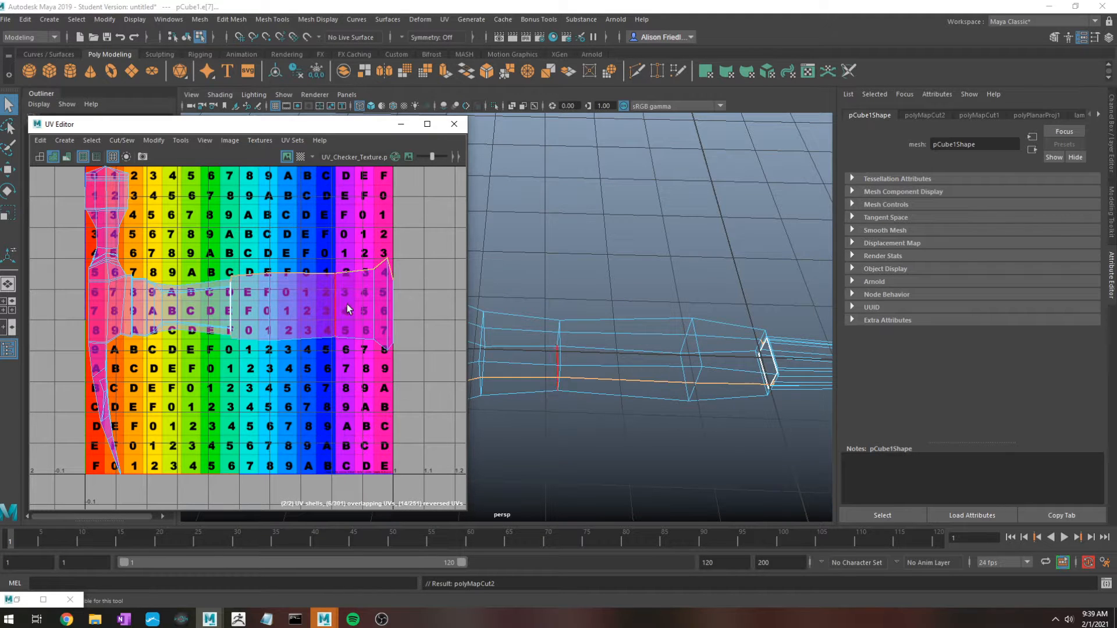
Unfold the grip's UV shell and return to object mode with the textured hammer selected.
{"action": "right_click_drag", "start_coordinate": [306, 268], "coordinate": [371, 602]}
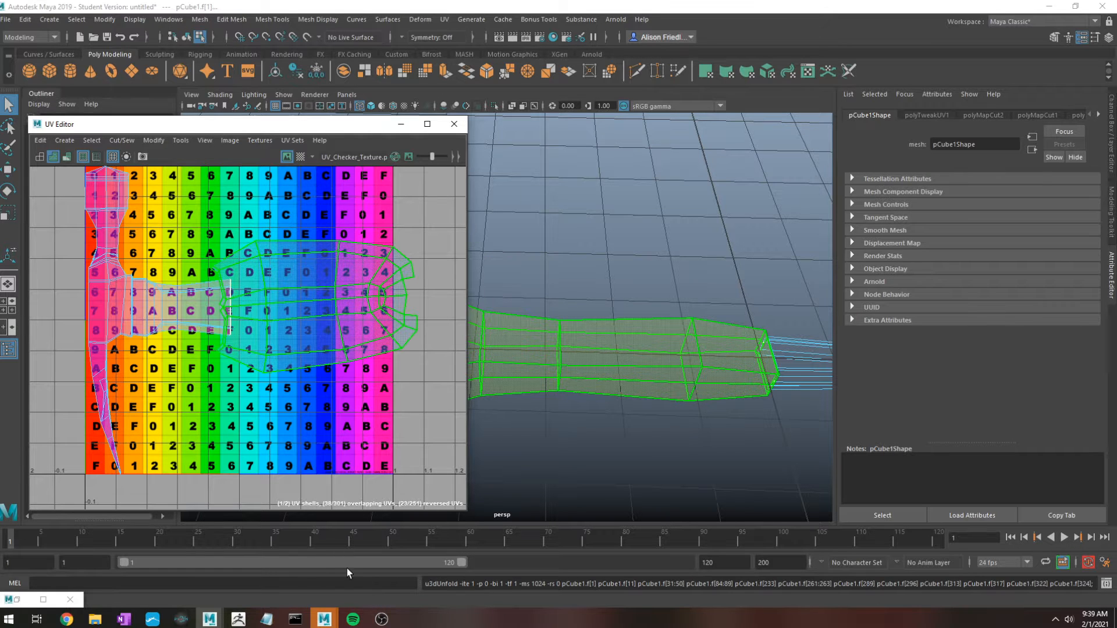
{"action": "left_click", "coordinate": [412, 392]}
{"action": "right_click_drag", "start_coordinate": [640, 298], "coordinate": [625, 341]}
{"action": "right_click_drag", "start_coordinate": [669, 295], "coordinate": [680, 279]}
{"action": "left_click_drag", "start_coordinate": [633, 326], "coordinate": [670, 396], "text": "alt"}
{"action": "left_click", "coordinate": [578, 324]}
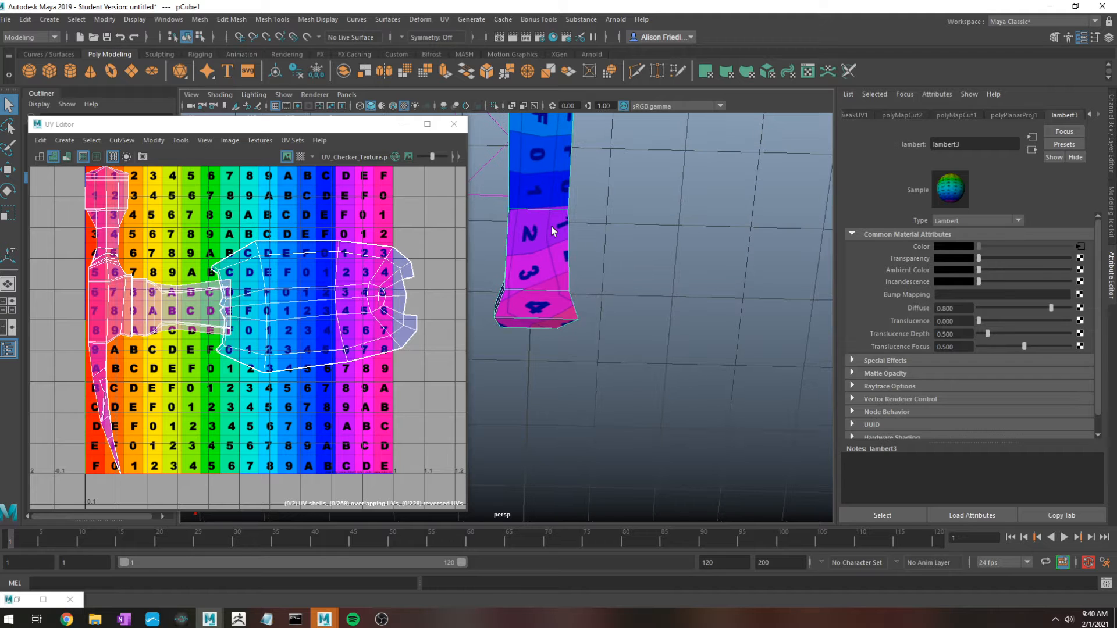
Examine the checker pattern on the grip, butt end and neck joint for distortion and seam placement.
{"action": "left_click_drag", "start_coordinate": [581, 232], "coordinate": [642, 349], "text": "alt"}
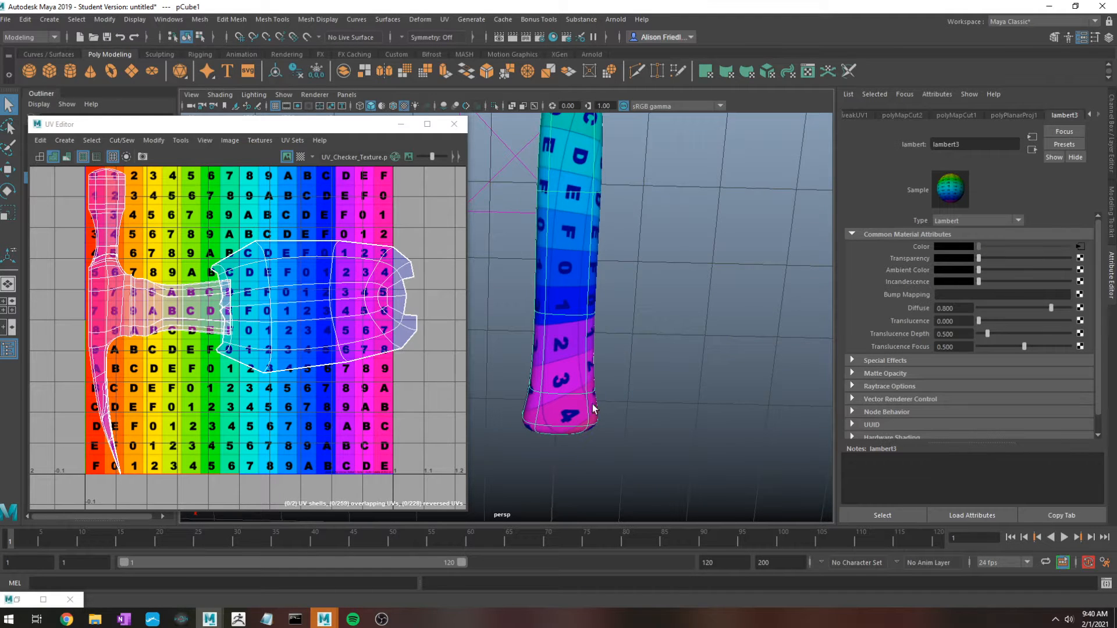
{"action": "left_click_drag", "start_coordinate": [591, 409], "coordinate": [599, 273], "text": "alt"}
{"action": "left_click_drag", "start_coordinate": [688, 304], "coordinate": [605, 306], "text": "alt"}
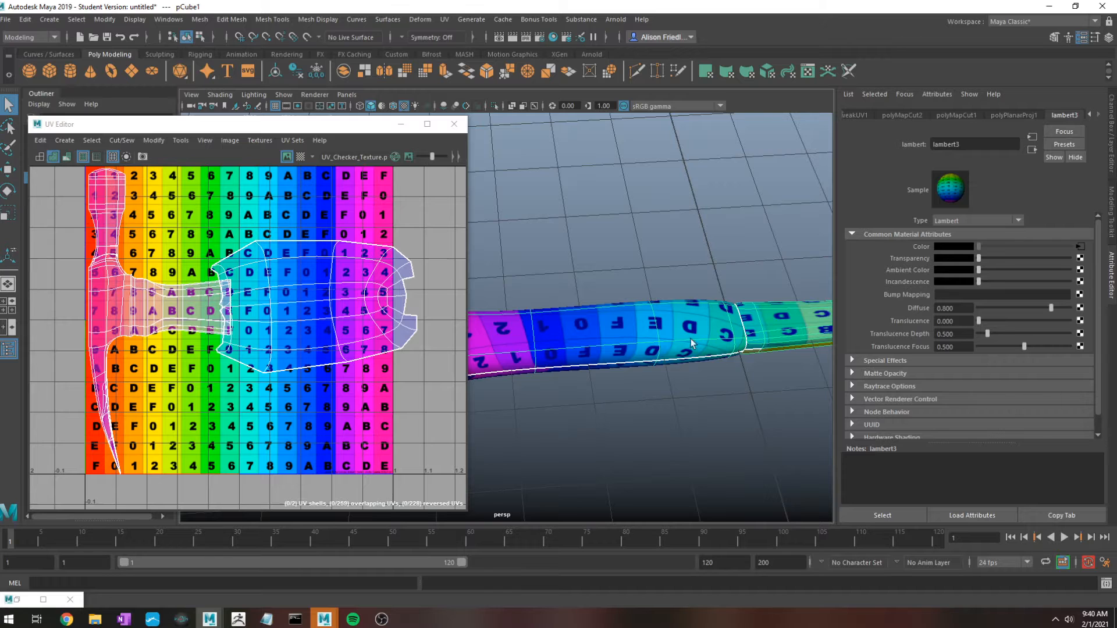
{"action": "left_click_drag", "start_coordinate": [696, 335], "coordinate": [654, 372], "text": "alt"}
{"action": "left_click", "coordinate": [673, 236]}
{"action": "left_click_drag", "start_coordinate": [673, 236], "coordinate": [961, 250], "text": "alt"}
{"action": "left_click", "coordinate": [661, 318]}
{"action": "left_click_drag", "start_coordinate": [715, 290], "coordinate": [678, 295], "text": "alt"}
Cut the UVs along the corner edges of the grip's butt end.
{"action": "scroll", "coordinate": [677, 295], "scroll_direction": "up", "scroll_amount": 4}
{"action": "middle_click_drag", "start_coordinate": [677, 295], "coordinate": [623, 280], "text": "alt"}
{"action": "right_click_drag", "start_coordinate": [633, 265], "coordinate": [632, 250]}
{"action": "left_click", "coordinate": [633, 256]}
{"action": "left_click_drag", "start_coordinate": [633, 257], "coordinate": [654, 334], "text": "alt"}
{"action": "left_click", "coordinate": [638, 252], "text": "shift"}
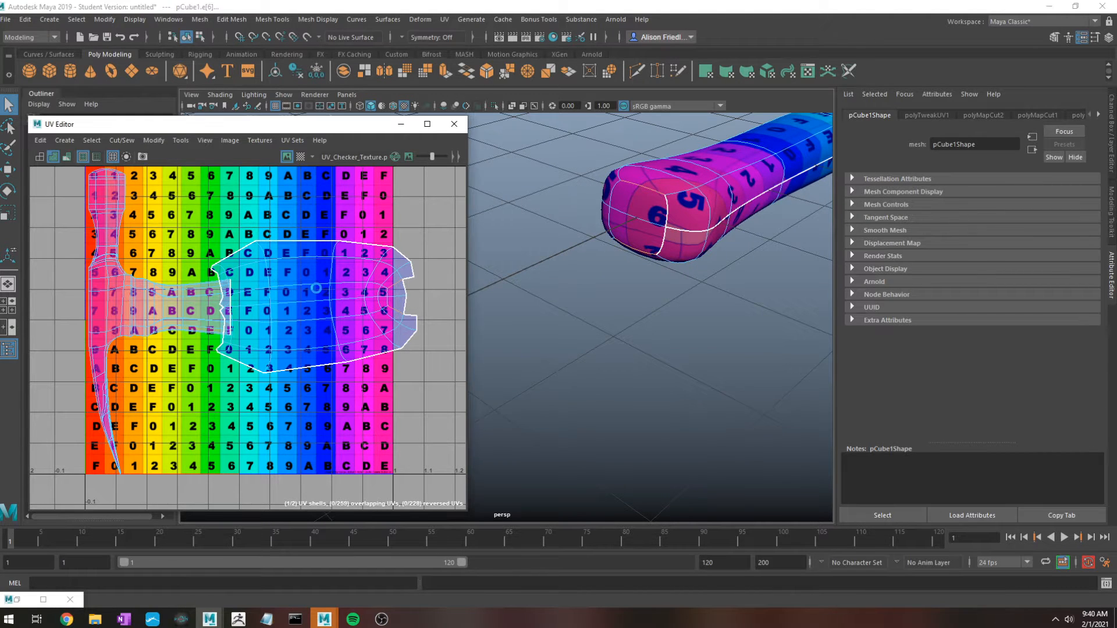
{"action": "key", "text": "ctrl+c"}
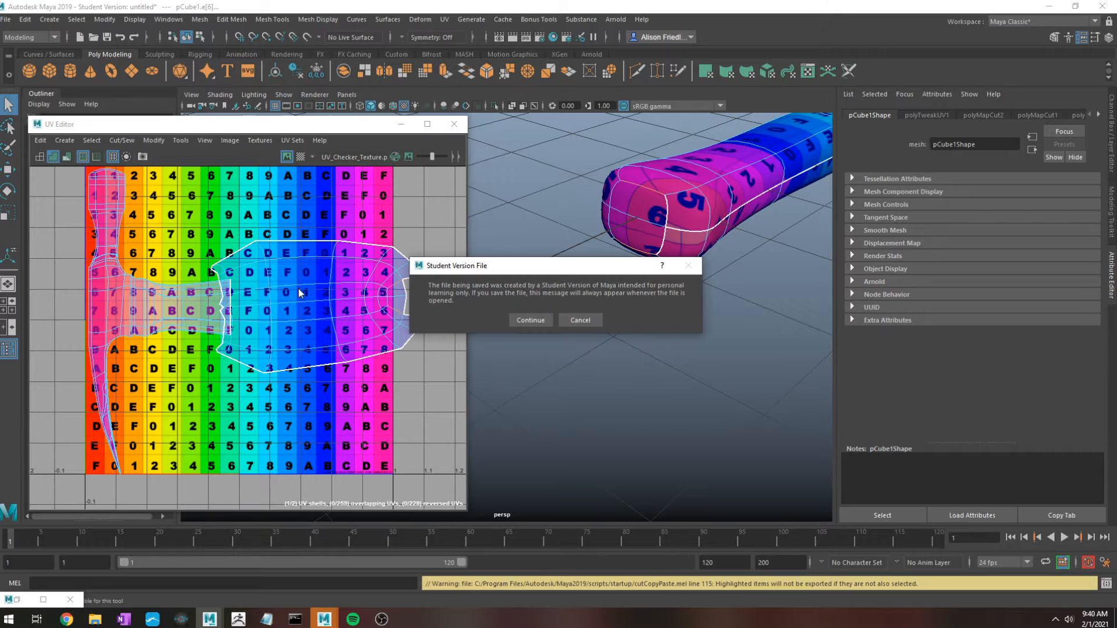
{"action": "left_click", "coordinate": [575, 320]}
{"action": "right_click_drag", "start_coordinate": [390, 295], "coordinate": [443, 425]}
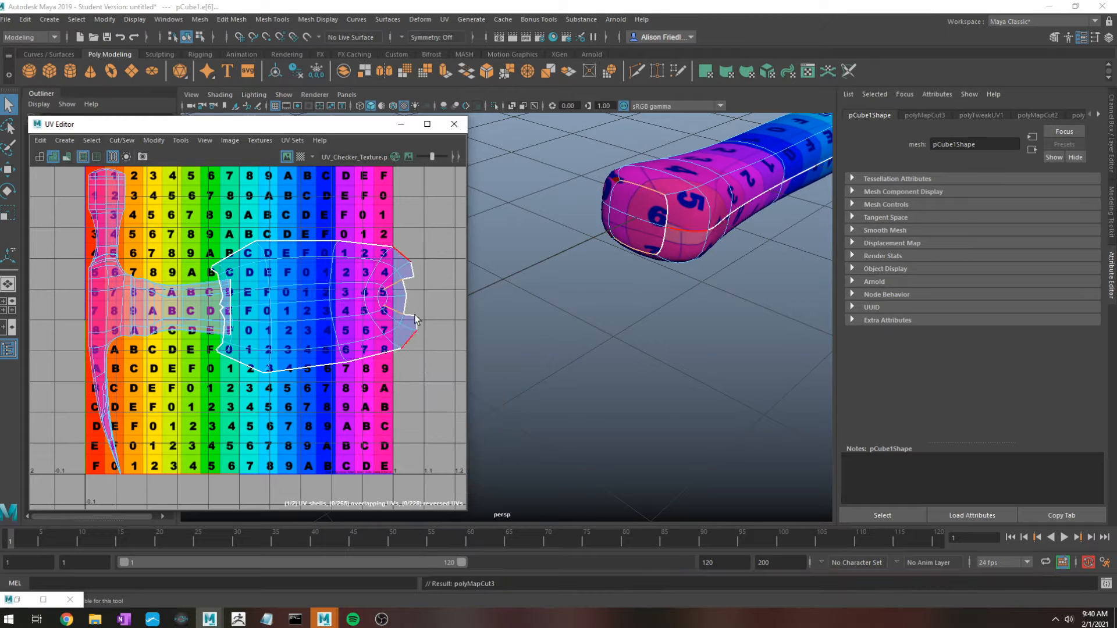
Try cutting the UVs at an edge on the grip beside the neck joint, and sew it together again.
{"action": "right_click_drag", "start_coordinate": [394, 291], "coordinate": [360, 275]}
{"action": "left_click", "coordinate": [360, 275]}
{"action": "middle_click_drag", "start_coordinate": [620, 274], "coordinate": [191, 587], "text": "alt"}
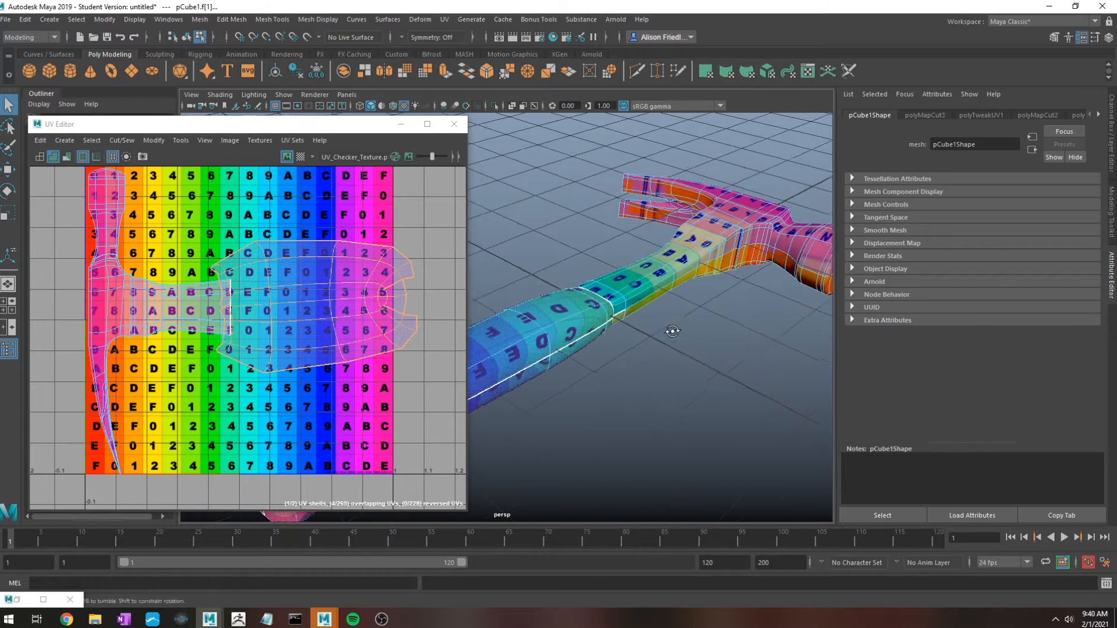
{"action": "left_click_drag", "start_coordinate": [688, 333], "coordinate": [602, 322], "text": "alt"}
{"action": "middle_click_drag", "start_coordinate": [673, 388], "coordinate": [596, 364], "text": "alt"}
{"action": "right_click_drag", "start_coordinate": [595, 364], "coordinate": [653, 379], "text": "alt"}
{"action": "middle_click_drag", "start_coordinate": [698, 395], "coordinate": [654, 340], "text": "alt"}
{"action": "scroll", "coordinate": [654, 341], "scroll_direction": "up", "scroll_amount": 3}
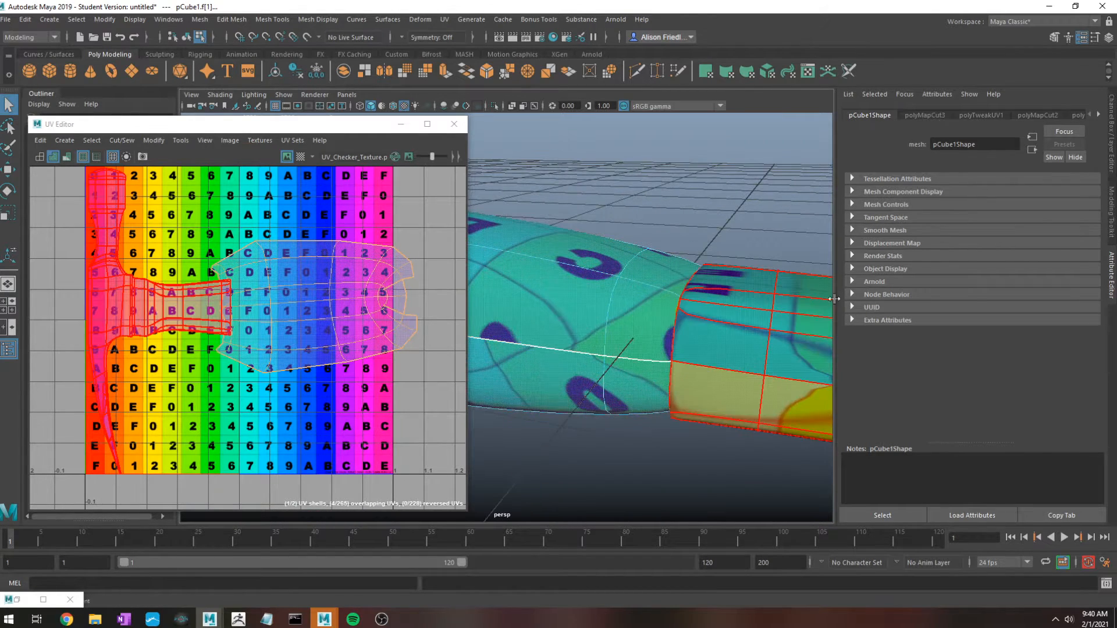
{"action": "left_click_drag", "start_coordinate": [773, 242], "coordinate": [513, 316], "text": "alt"}
{"action": "right_click_drag", "start_coordinate": [536, 296], "coordinate": [519, 259]}
{"action": "left_click", "coordinate": [512, 436]}
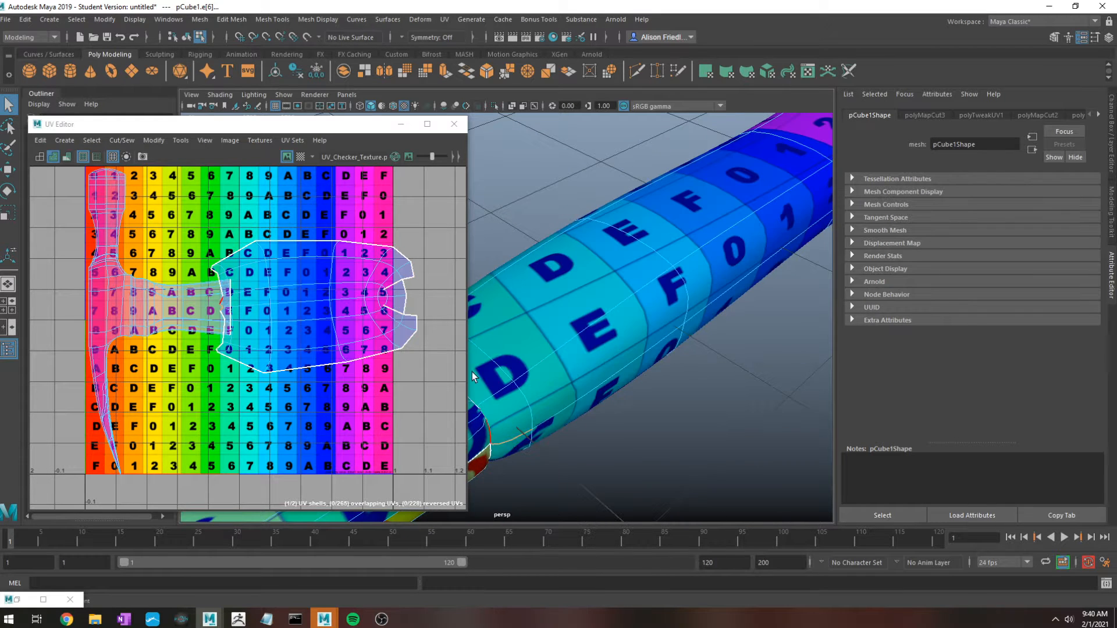
{"action": "right_click_drag", "start_coordinate": [243, 312], "coordinate": [290, 444]}
{"action": "right_click_drag", "start_coordinate": [274, 310], "coordinate": [324, 454]}
Unfold the grip's UV shell again with the butt end seams and check the checker pattern on the butt.
{"action": "right_click_drag", "start_coordinate": [348, 312], "coordinate": [349, 602]}
{"action": "left_click", "coordinate": [305, 282]}
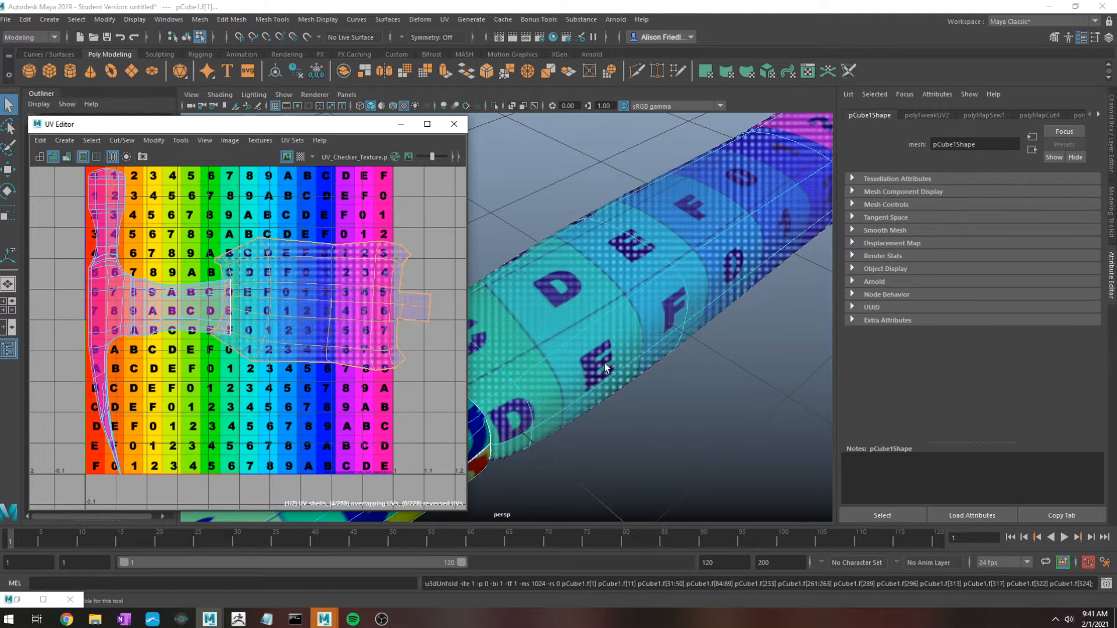
{"action": "scroll", "coordinate": [682, 357], "scroll_direction": "down", "scroll_amount": 5}
{"action": "left_click_drag", "start_coordinate": [682, 357], "coordinate": [672, 279], "text": "alt"}
{"action": "key", "text": "super"}
{"action": "key", "text": "super"}
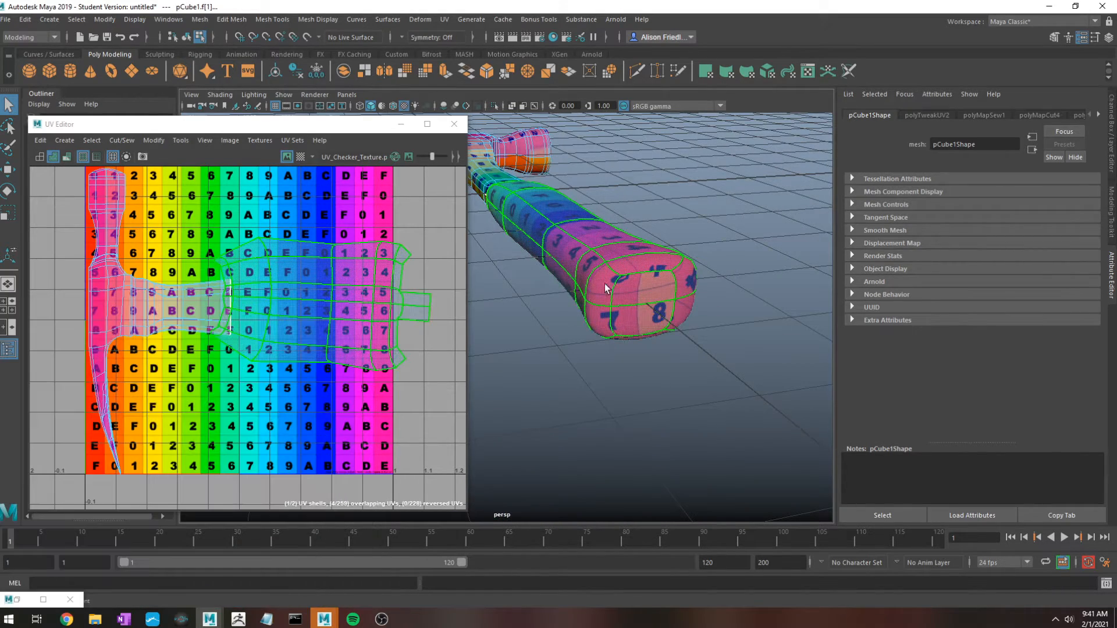
Examine the neck, the hammer head and the split claw in wireframe and shaded views for suitable seam placement.
{"action": "key", "text": "F8"}
{"action": "left_click_drag", "start_coordinate": [487, 299], "coordinate": [676, 238], "text": "alt"}
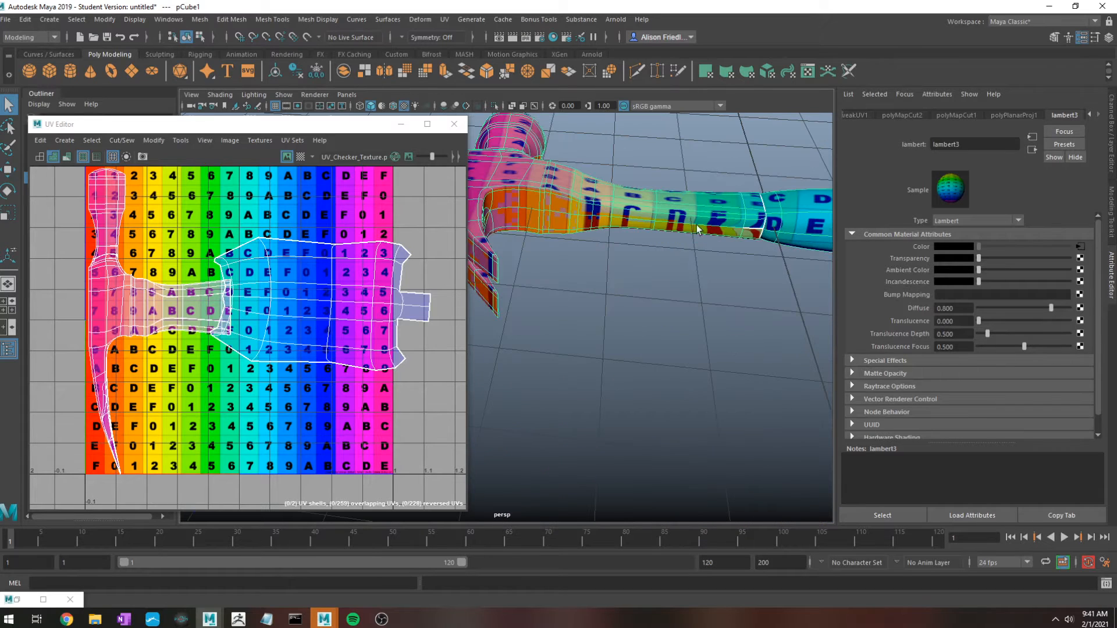
{"action": "left_click_drag", "start_coordinate": [581, 257], "coordinate": [734, 306], "text": "alt"}
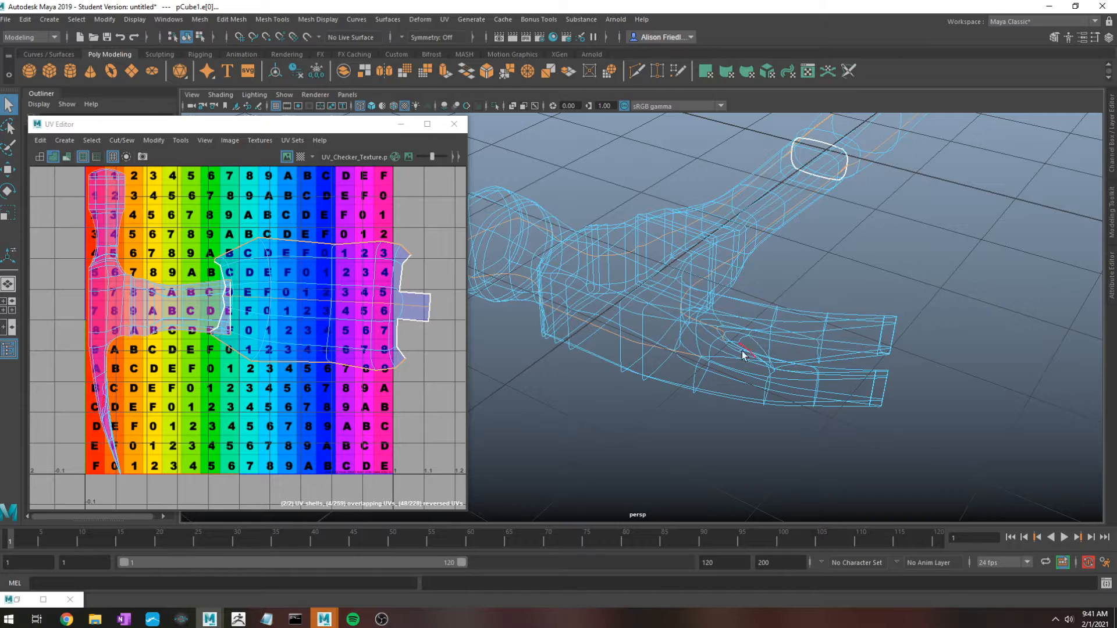
{"action": "left_click_drag", "start_coordinate": [742, 355], "coordinate": [691, 364], "text": "alt"}
{"action": "key", "text": "5"}
{"action": "scroll", "coordinate": [691, 365], "scroll_direction": "up", "scroll_amount": 5}
{"action": "scroll", "coordinate": [646, 436], "scroll_direction": "down", "scroll_amount": 5}
{"action": "mouse_move", "coordinate": [640, 439]}
{"action": "left_mouse_down", "text": "alt"}
{"action": "mouse_move", "coordinate": [628, 427]}
{"action": "mouse_move", "coordinate": [617, 435]}
{"action": "left_mouse_up", "text": "alt"}
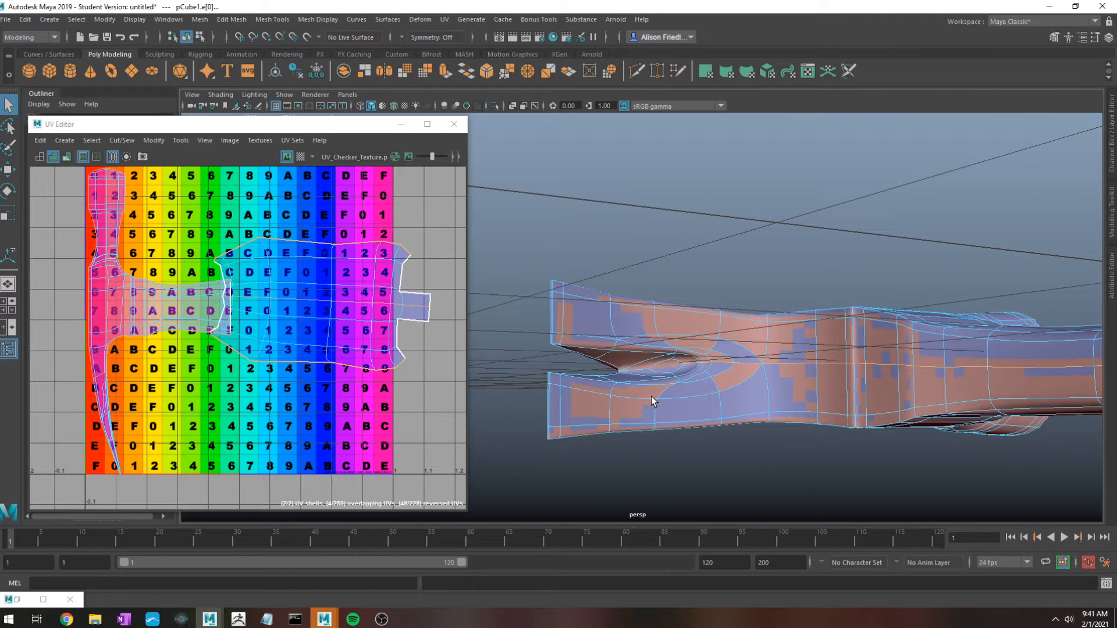
{"action": "left_click_drag", "start_coordinate": [649, 390], "coordinate": [1066, 458], "text": "alt"}
{"action": "middle_click_drag", "start_coordinate": [1065, 457], "coordinate": [777, 377], "text": "alt"}
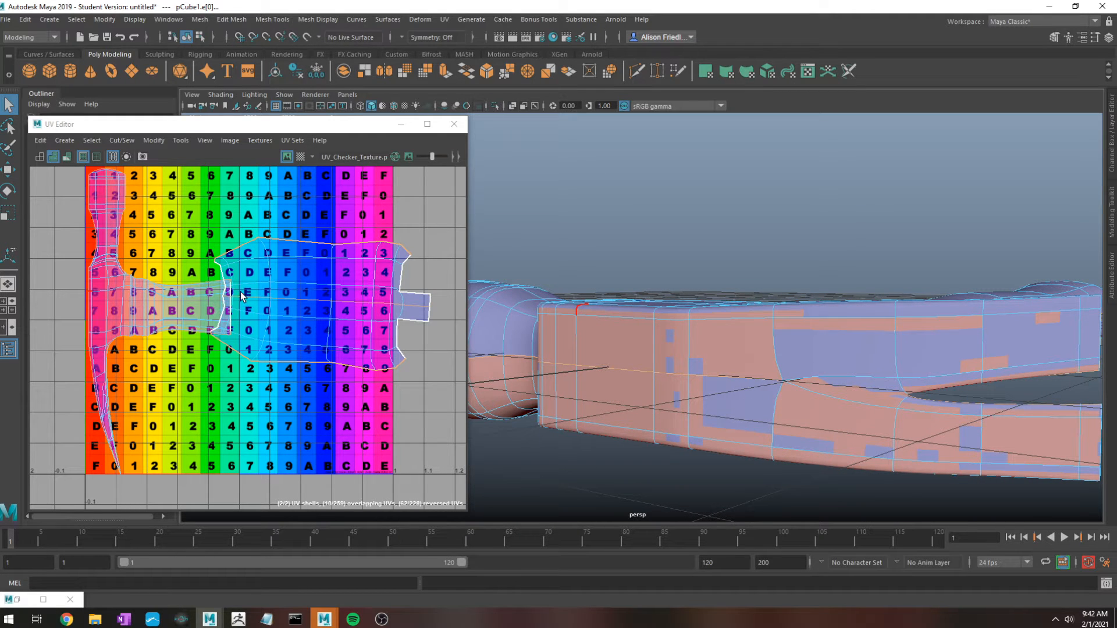
Select the hammer head's UV shell and unfold it along its cut seams.
{"action": "right_click_drag", "start_coordinate": [227, 317], "coordinate": [282, 603]}
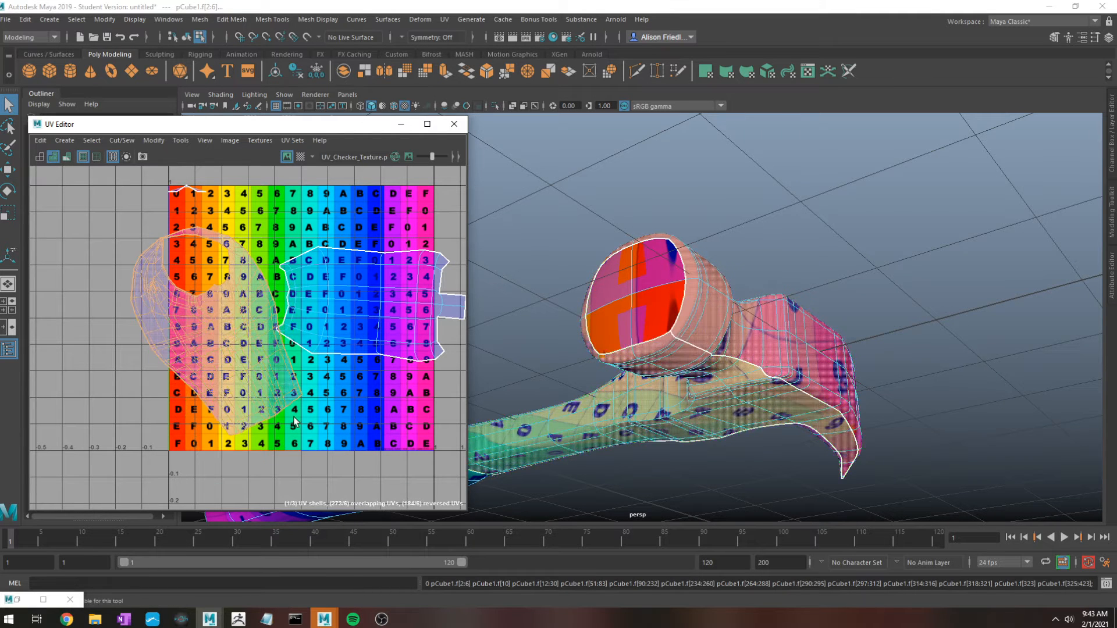
{"action": "right_click_drag", "start_coordinate": [243, 279], "coordinate": [309, 343], "text": "alt"}
{"action": "middle_click_drag", "start_coordinate": [142, 221], "coordinate": [246, 291], "text": "alt"}
{"action": "right_click_drag", "start_coordinate": [225, 253], "coordinate": [375, 363], "text": "alt"}
{"action": "scroll", "coordinate": [375, 362], "scroll_direction": "up", "scroll_amount": 1}
{"action": "middle_click_drag", "start_coordinate": [205, 392], "coordinate": [376, 312], "text": "alt"}
{"action": "scroll", "coordinate": [302, 265], "scroll_direction": "up", "scroll_amount": 5}
{"action": "right_click_drag", "start_coordinate": [227, 345], "coordinate": [298, 472]}
{"action": "left_click", "coordinate": [236, 347]}
{"action": "right_click_drag", "start_coordinate": [281, 333], "coordinate": [357, 605]}
{"action": "scroll", "coordinate": [296, 422], "scroll_direction": "down", "scroll_amount": 6}
{"action": "middle_click_drag", "start_coordinate": [289, 416], "coordinate": [187, 66], "text": "alt"}
{"action": "scroll", "coordinate": [371, 367], "scroll_direction": "down", "scroll_amount": 5}
{"action": "middle_click_drag", "start_coordinate": [370, 415], "coordinate": [307, 307], "text": "alt"}
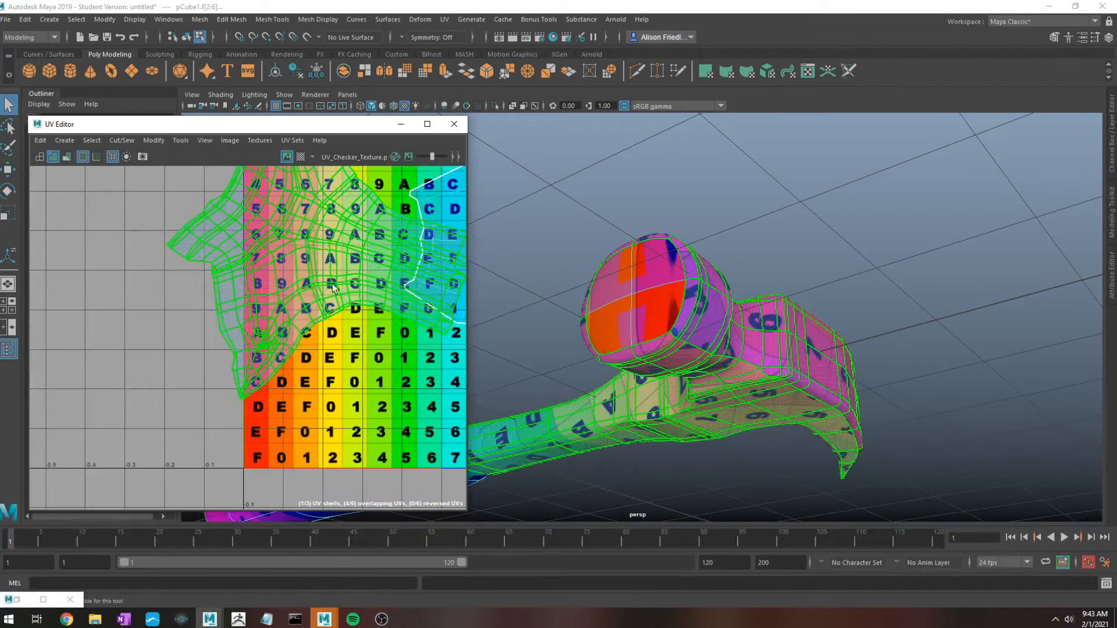
Examine the checker pattern on the unfolded hammer head, neck and claw for distortion.
{"action": "left_click", "coordinate": [429, 356]}
{"action": "scroll", "coordinate": [413, 336], "scroll_direction": "down", "scroll_amount": 2}
{"action": "left_click_drag", "start_coordinate": [669, 361], "coordinate": [773, 372], "text": "alt"}
{"action": "right_click_drag", "start_coordinate": [660, 267], "coordinate": [748, 244]}
{"action": "left_click", "coordinate": [748, 244]}
{"action": "left_click_drag", "start_coordinate": [748, 244], "coordinate": [660, 327], "text": "alt"}
{"action": "middle_click_drag", "start_coordinate": [660, 327], "coordinate": [835, 232], "text": "alt"}
{"action": "left_click_drag", "start_coordinate": [682, 298], "coordinate": [703, 317], "text": "alt"}
{"action": "middle_click_drag", "start_coordinate": [703, 317], "coordinate": [693, 353], "text": "alt"}
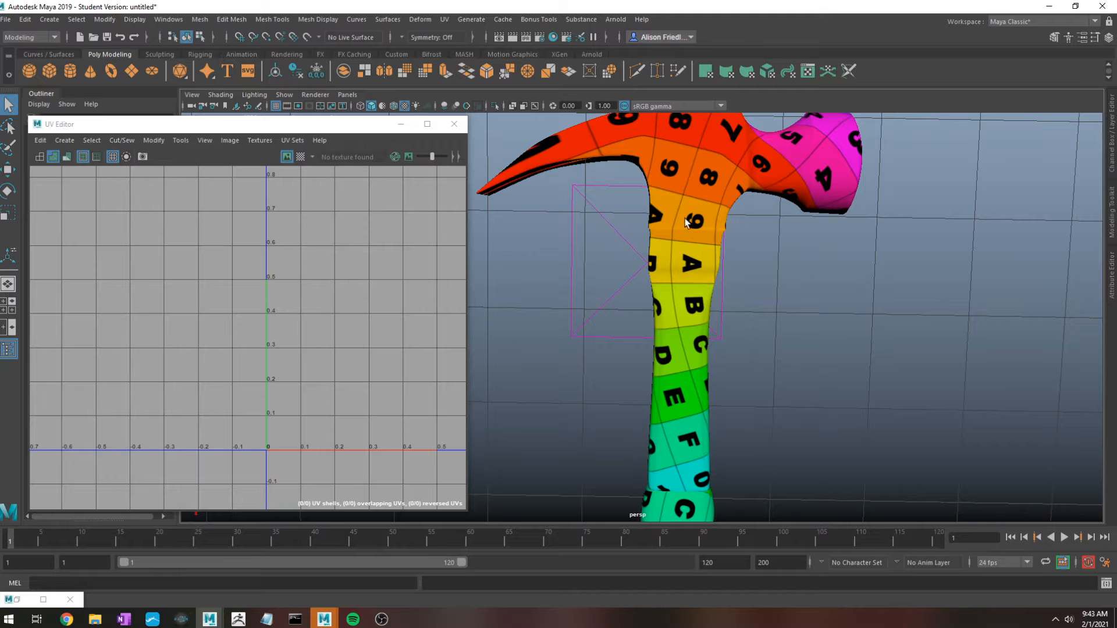
{"action": "middle_click_drag", "start_coordinate": [685, 223], "coordinate": [602, 465], "text": "alt"}
{"action": "left_click_drag", "start_coordinate": [738, 401], "coordinate": [659, 271], "text": "alt"}
{"action": "left_click", "coordinate": [659, 271]}
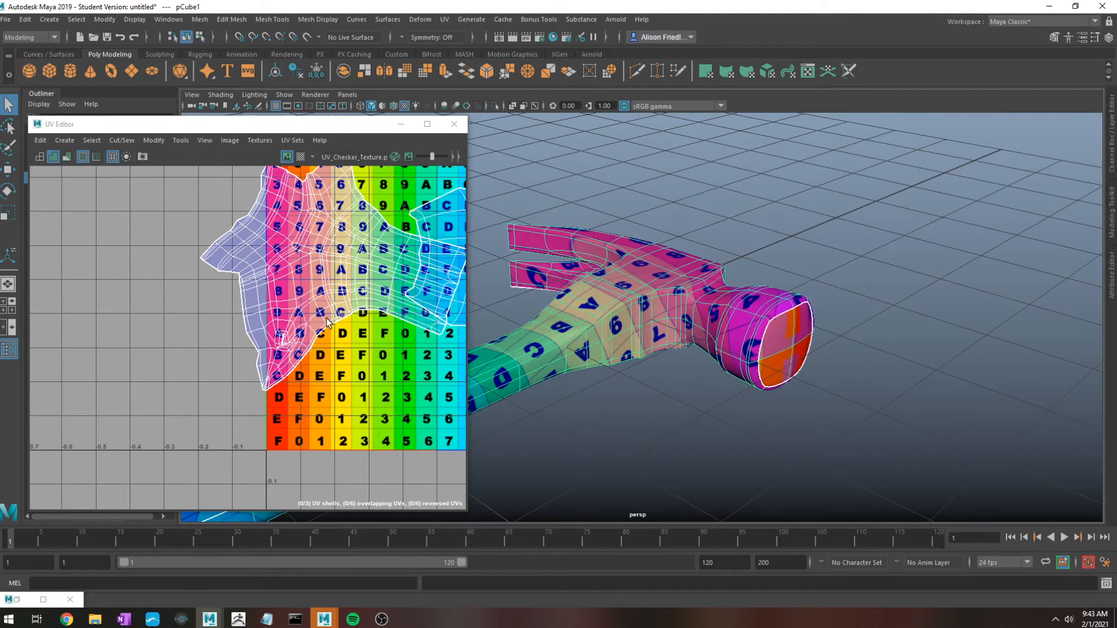
Select edges along the narrow end faces of the claw's prongs for additional UV seams.
{"action": "scroll", "coordinate": [328, 321], "scroll_direction": "up", "scroll_amount": 3}
{"action": "left_click_drag", "start_coordinate": [557, 322], "coordinate": [745, 293], "text": "alt"}
{"action": "left_click_drag", "start_coordinate": [654, 282], "coordinate": [817, 300], "text": "alt"}
{"action": "mouse_move", "coordinate": [710, 302]}
{"action": "left_mouse_down", "text": "alt"}
{"action": "mouse_move", "coordinate": [834, 346]}
{"action": "mouse_move", "coordinate": [840, 326]}
{"action": "mouse_move", "coordinate": [760, 298]}
{"action": "mouse_move", "coordinate": [717, 316]}
{"action": "left_mouse_up", "text": "alt"}
{"action": "middle_click_drag", "start_coordinate": [717, 316], "coordinate": [760, 311], "text": "alt"}
{"action": "mouse_move", "coordinate": [761, 311]}
{"action": "left_mouse_down", "text": "alt"}
{"action": "mouse_move", "coordinate": [756, 279]}
{"action": "mouse_move", "coordinate": [787, 317]}
{"action": "mouse_move", "coordinate": [775, 324]}
{"action": "left_mouse_up", "text": "alt"}
{"action": "right_click_drag", "start_coordinate": [822, 303], "coordinate": [756, 303]}
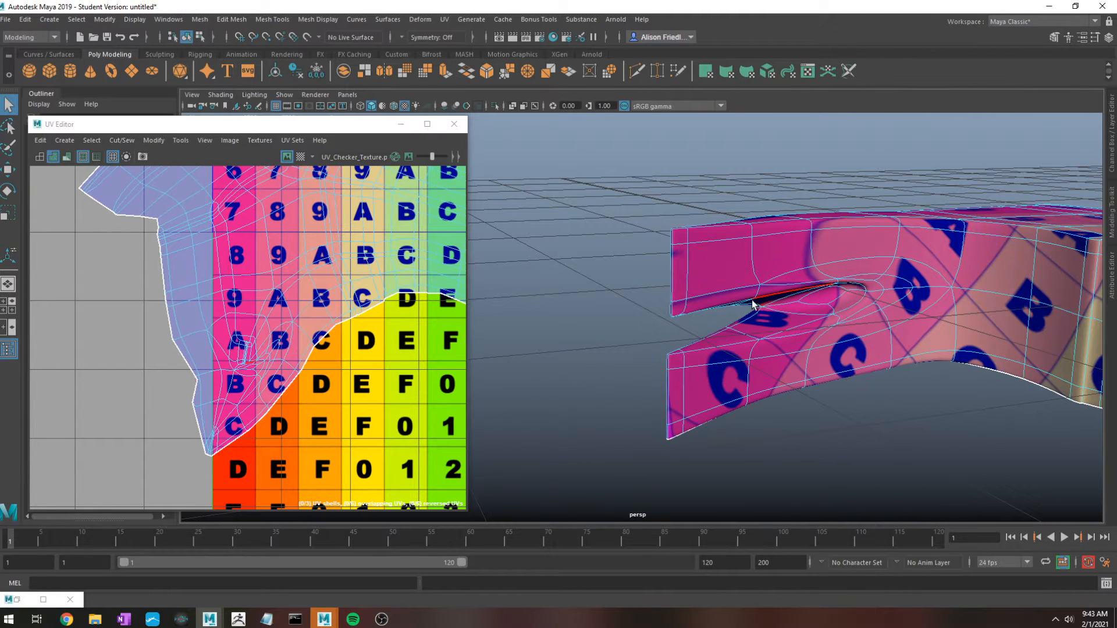
{"action": "left_click_drag", "start_coordinate": [777, 194], "coordinate": [773, 295], "text": "alt"}
{"action": "left_click", "coordinate": [652, 244]}
{"action": "left_click_drag", "start_coordinate": [576, 351], "coordinate": [576, 445], "text": "alt"}
{"action": "middle_click_drag", "start_coordinate": [576, 445], "coordinate": [586, 376], "text": "alt"}
{"action": "scroll", "coordinate": [586, 376], "scroll_direction": "up", "scroll_amount": 2}
{"action": "left_click", "coordinate": [605, 336]}
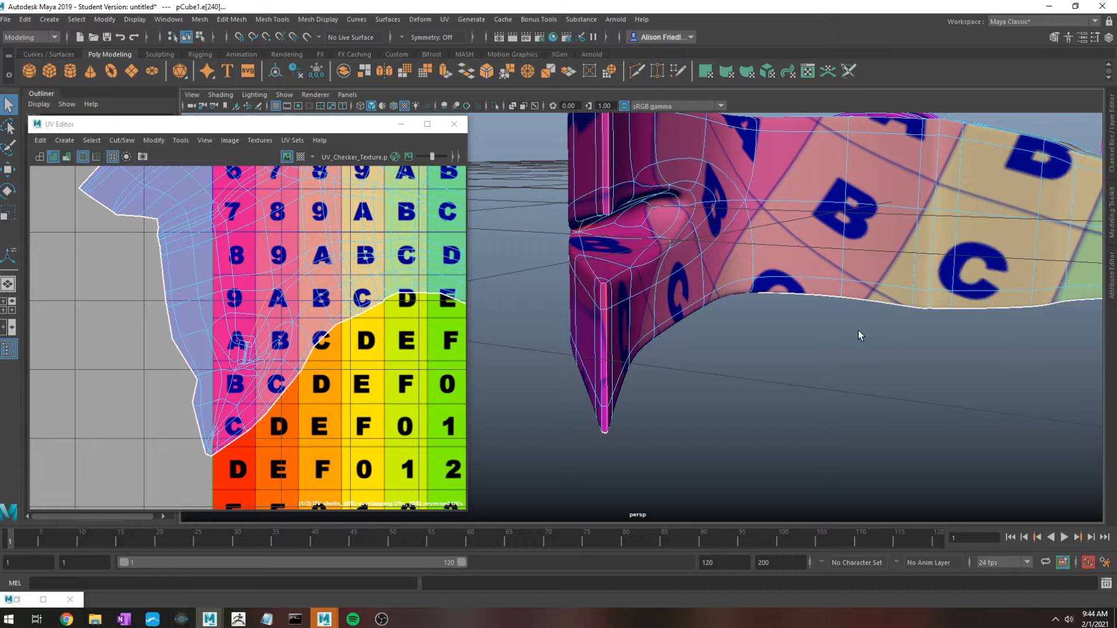
Examine the tips of the claw's prongs and the notch between them for seam placement and stretching.
{"action": "left_click_drag", "start_coordinate": [860, 336], "coordinate": [912, 340], "text": "alt"}
{"action": "left_click_drag", "start_coordinate": [644, 284], "coordinate": [770, 349], "text": "alt"}
{"action": "right_click_drag", "start_coordinate": [768, 344], "coordinate": [690, 312], "text": "alt"}
{"action": "left_click_drag", "start_coordinate": [741, 349], "coordinate": [665, 384], "text": "alt"}
{"action": "middle_click_drag", "start_coordinate": [665, 383], "coordinate": [619, 297], "text": "alt"}
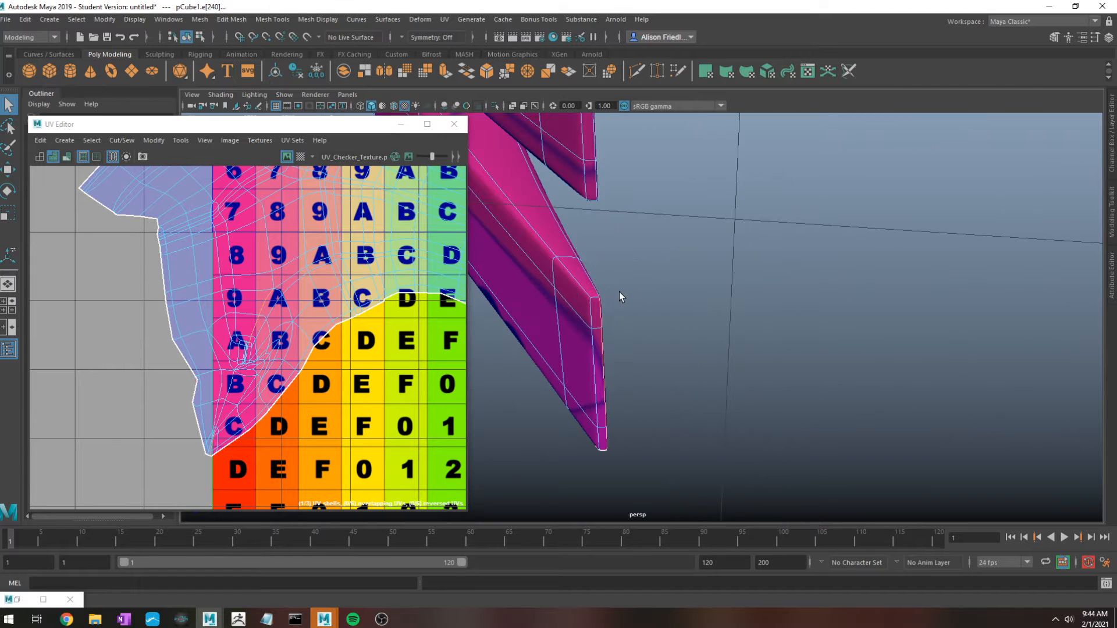
{"action": "left_click_drag", "start_coordinate": [597, 304], "coordinate": [606, 257], "text": "alt"}
{"action": "scroll", "coordinate": [603, 244], "scroll_direction": "up", "scroll_amount": 3}
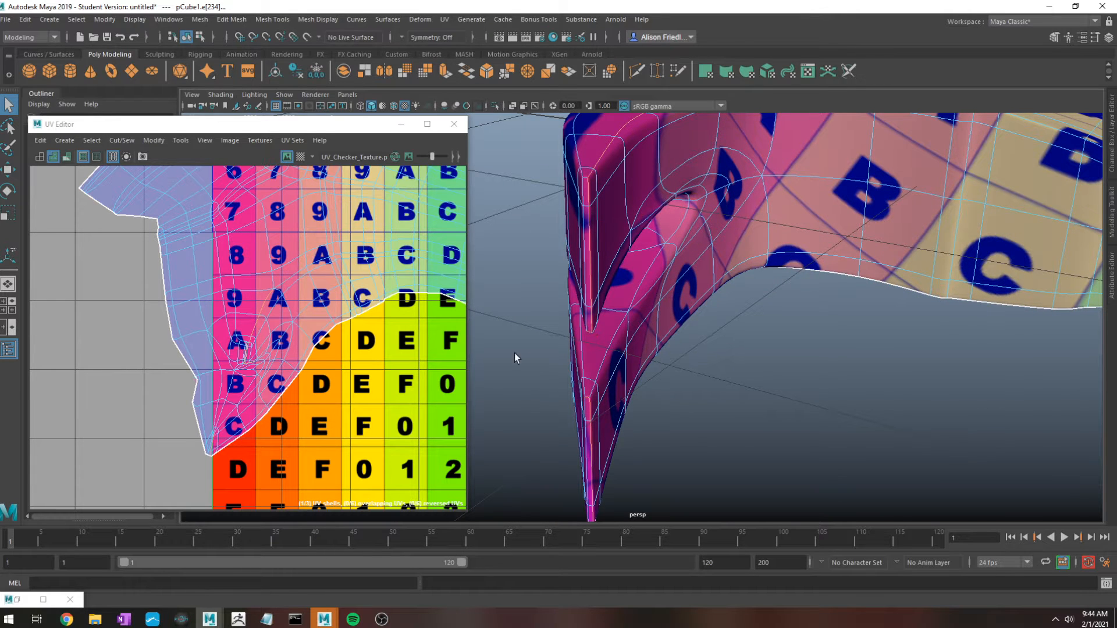
{"action": "left_click_drag", "start_coordinate": [785, 372], "coordinate": [698, 319], "text": "alt"}
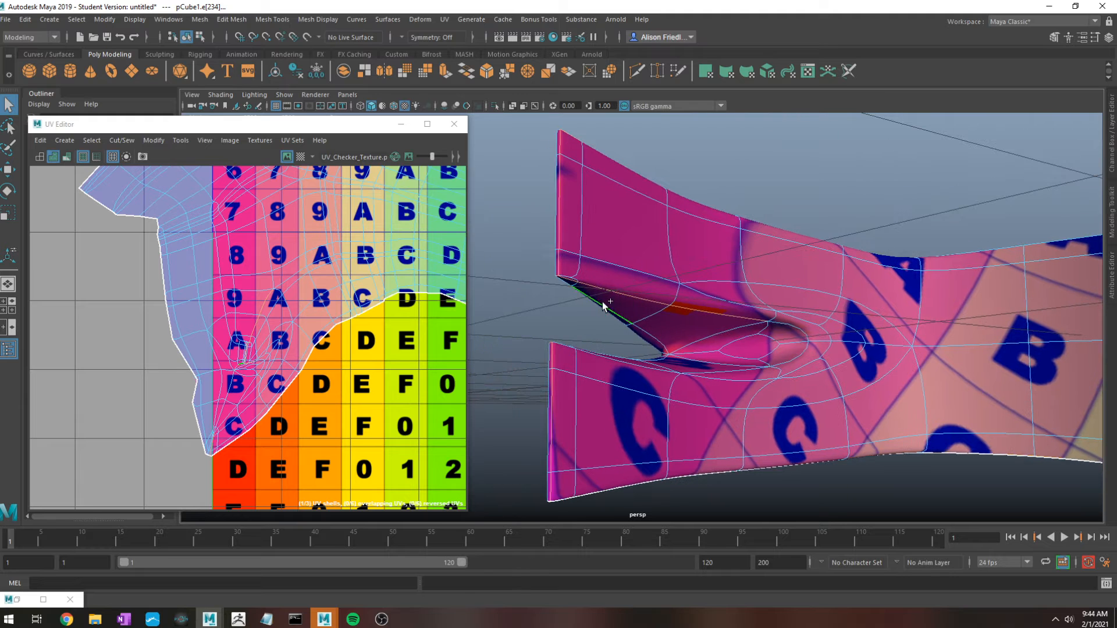